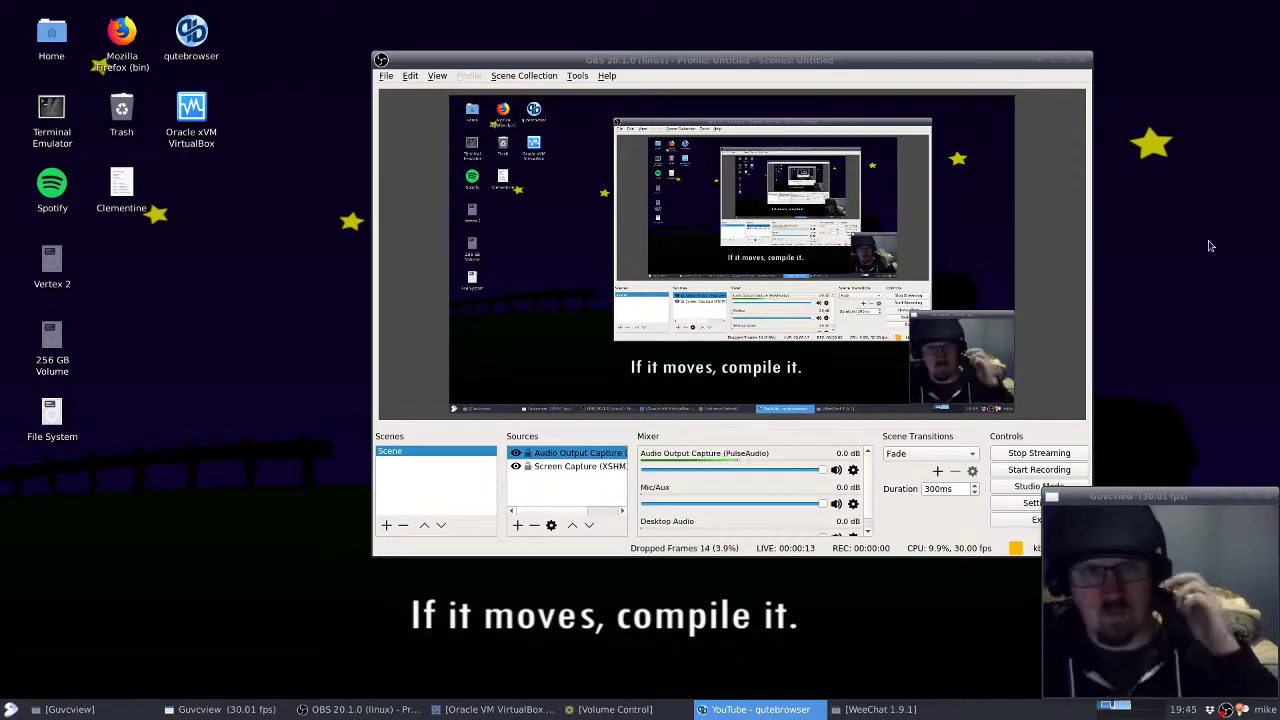
# Minimize the OBS window and bring the WeeChat window to the front
pyautogui.click(1050, 63)
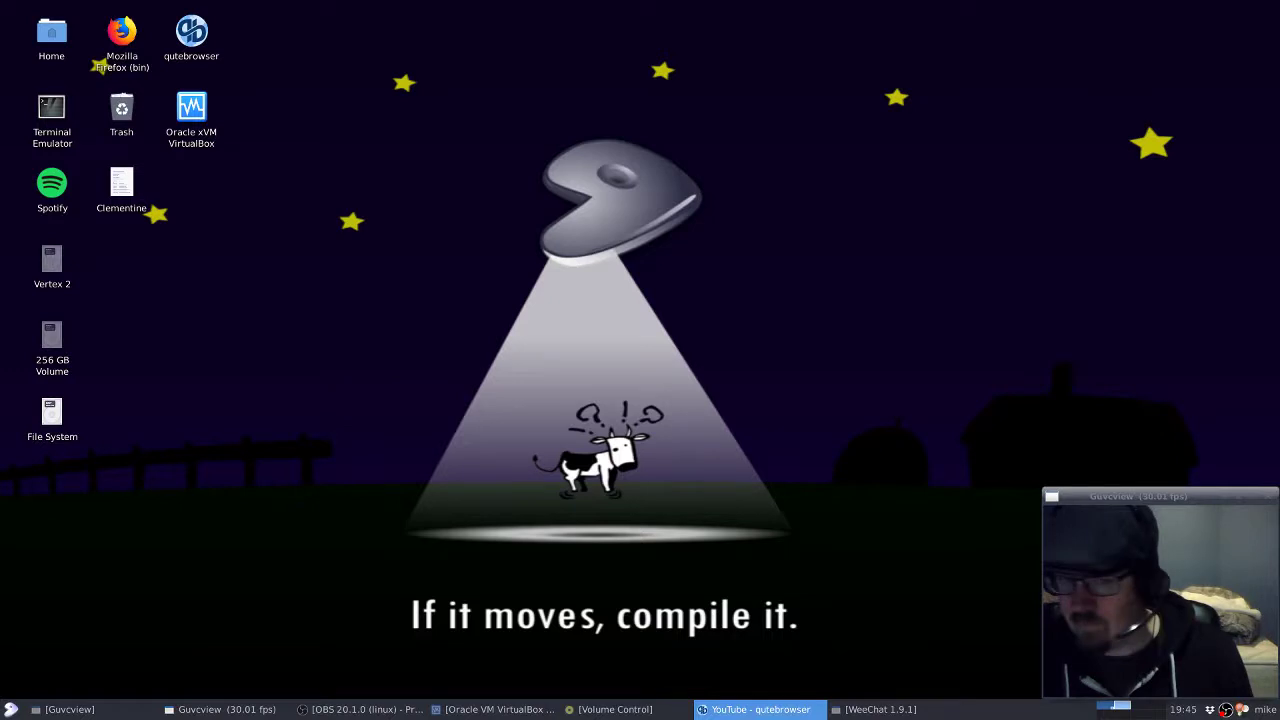
pyautogui.hotkey('alt', 'Tab')
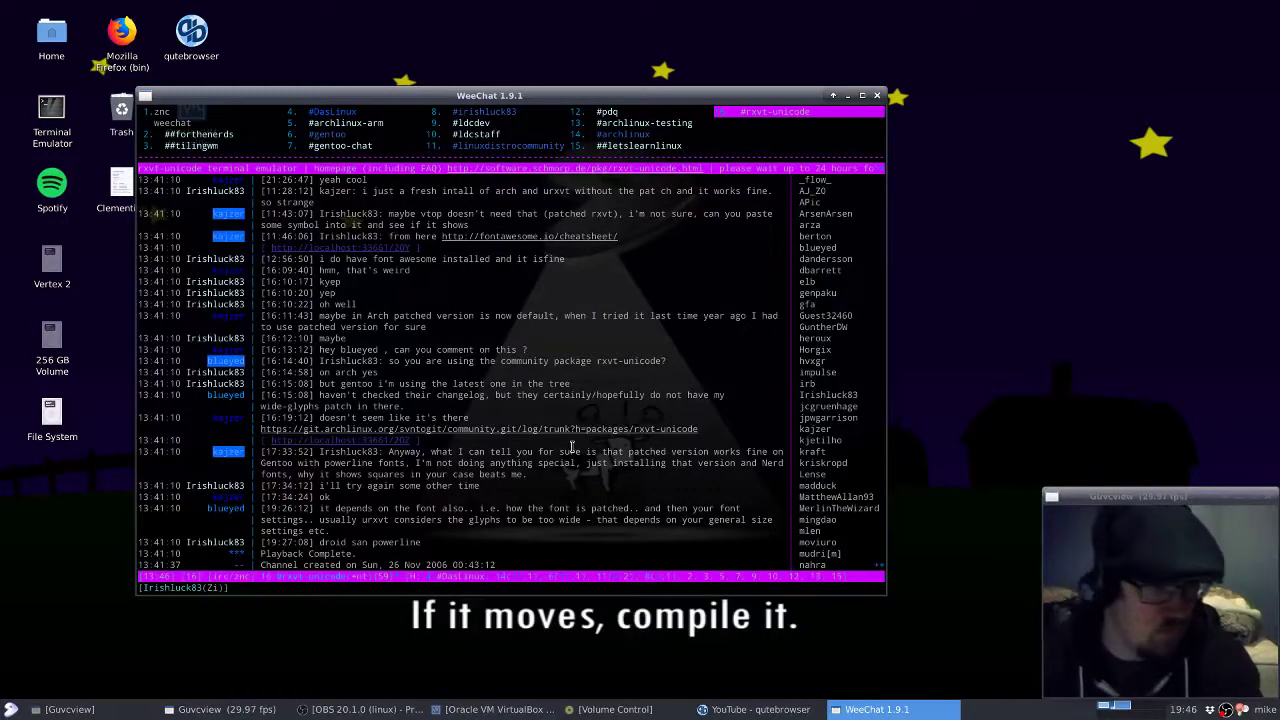
pyautogui.write('i should be live')
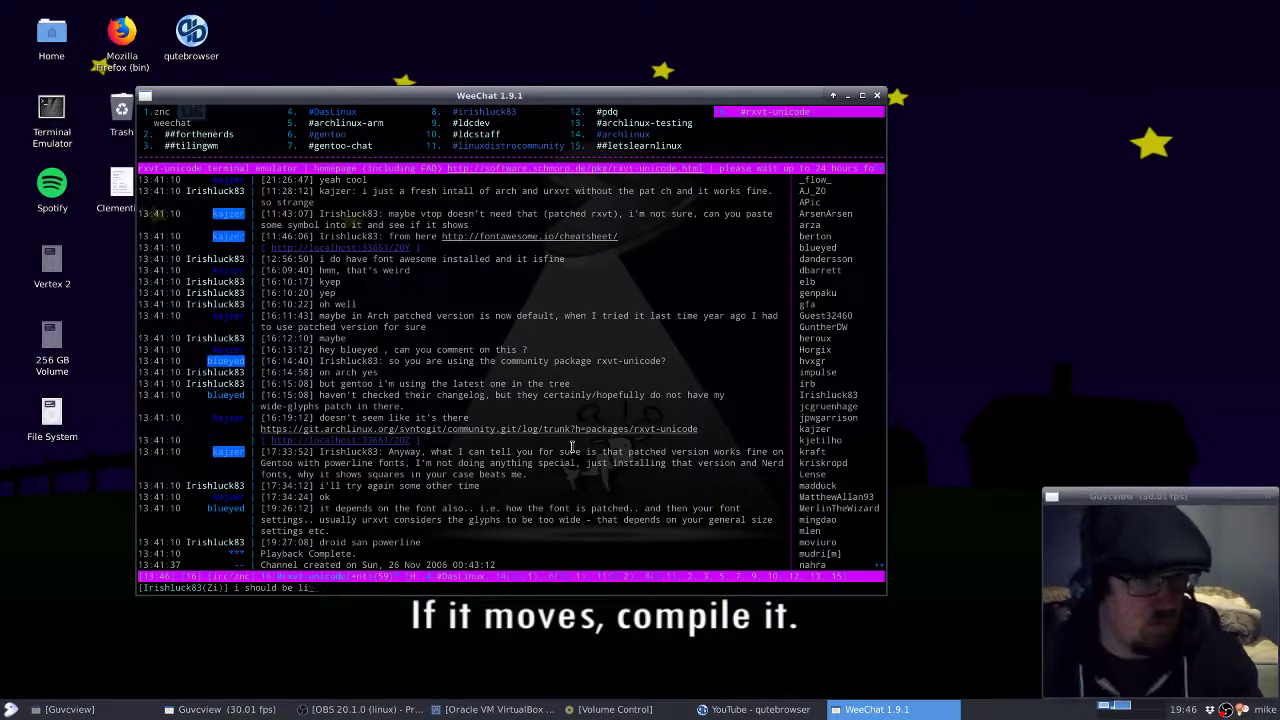
pyautogui.press('BackSpace')
pyautogui.press('BackSpace')
pyautogui.press('BackSpace')
pyautogui.press('BackSpace')
pyautogui.press('BackSpace')
pyautogui.press('BackSpace')
pyautogui.press('BackSpace')
pyautogui.press('BackSpace')
pyautogui.press('BackSpace')
pyautogui.press('BackSpace')
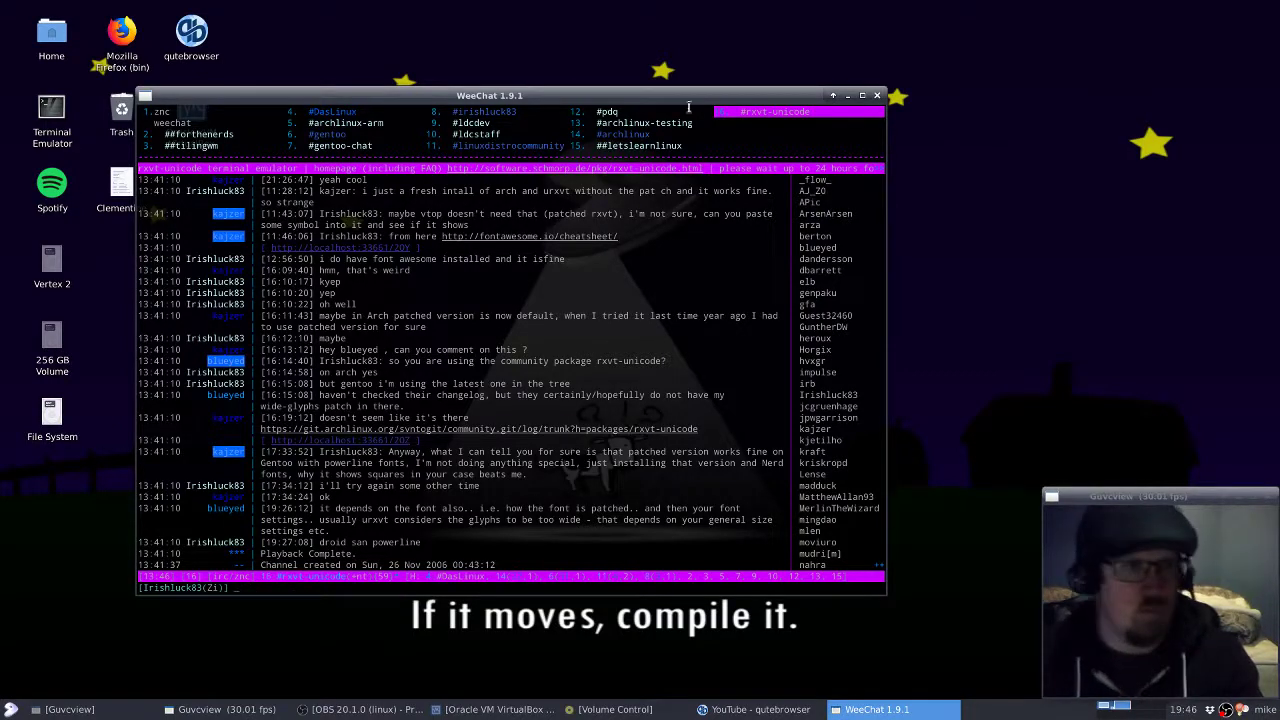
# Post the message "i should be st reaming" in the #linuxdistrocommunity channel
pyautogui.click(526, 145)
pyautogui.write('i ')
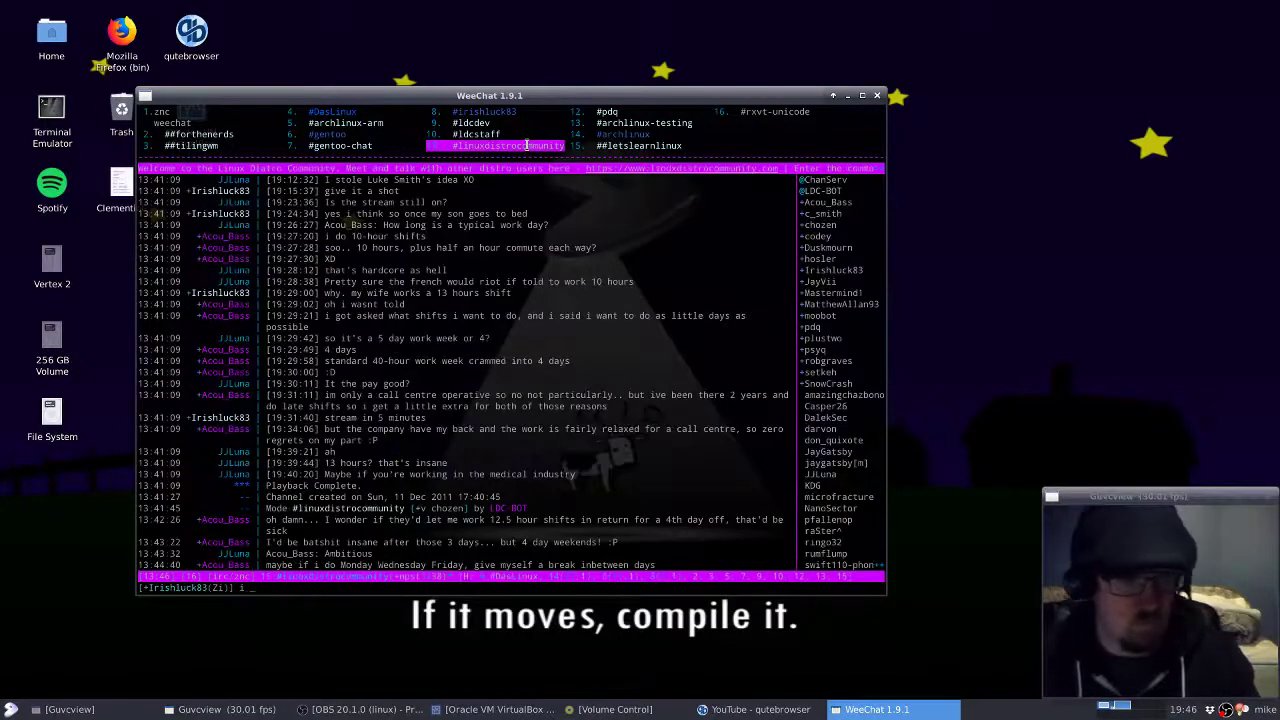
pyautogui.write('should be st reaming')
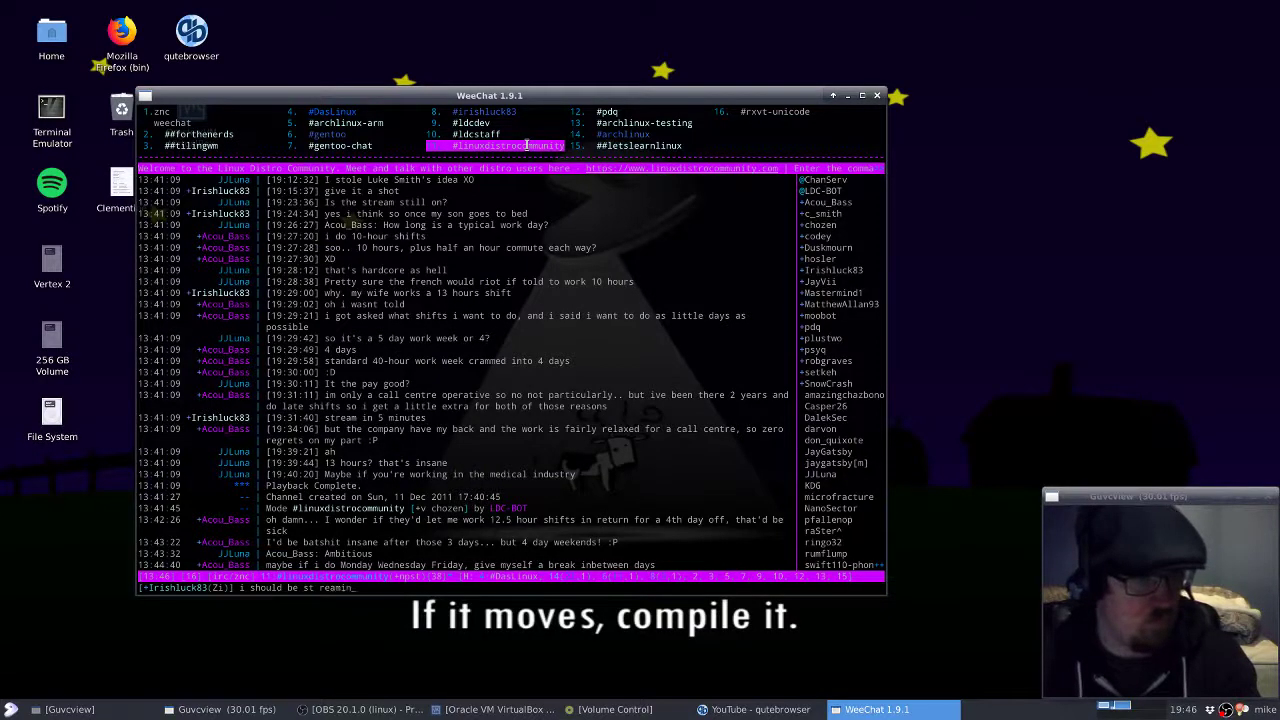
pyautogui.press('Return')
# Post the message "i should be streaming" in the #DasLinux channel
pyautogui.click(353, 110)
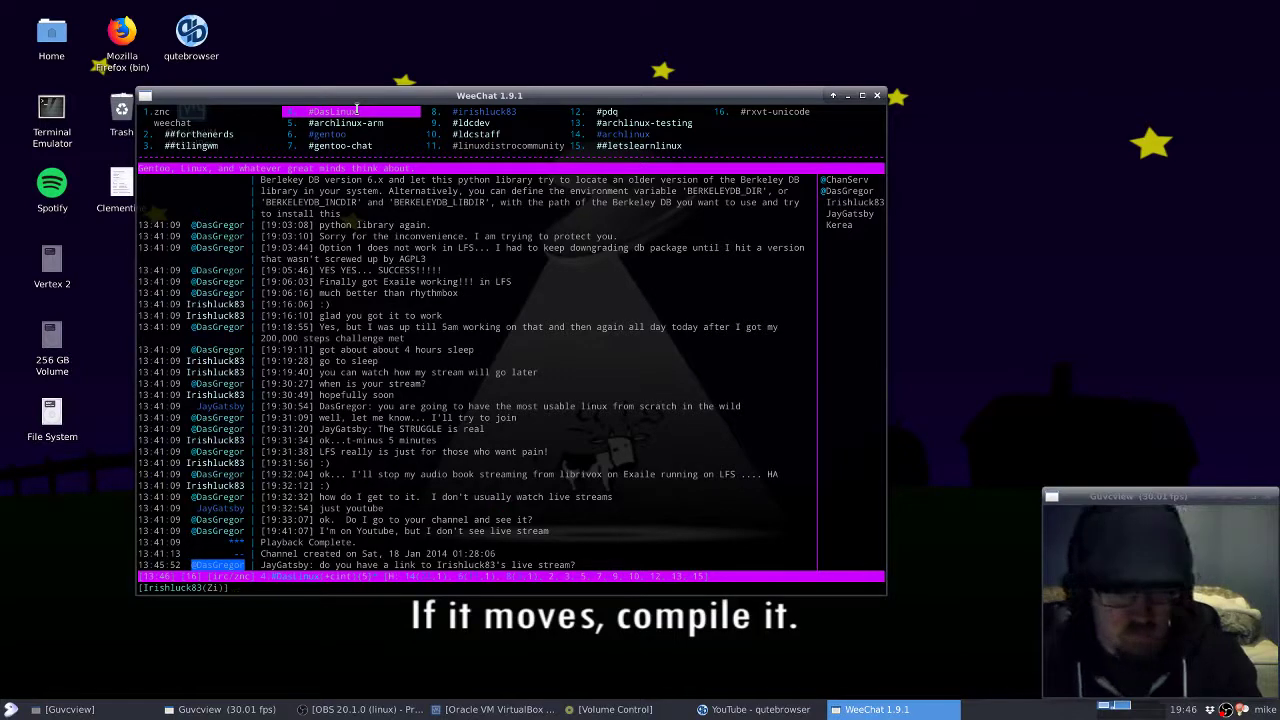
pyautogui.write('i should be st')
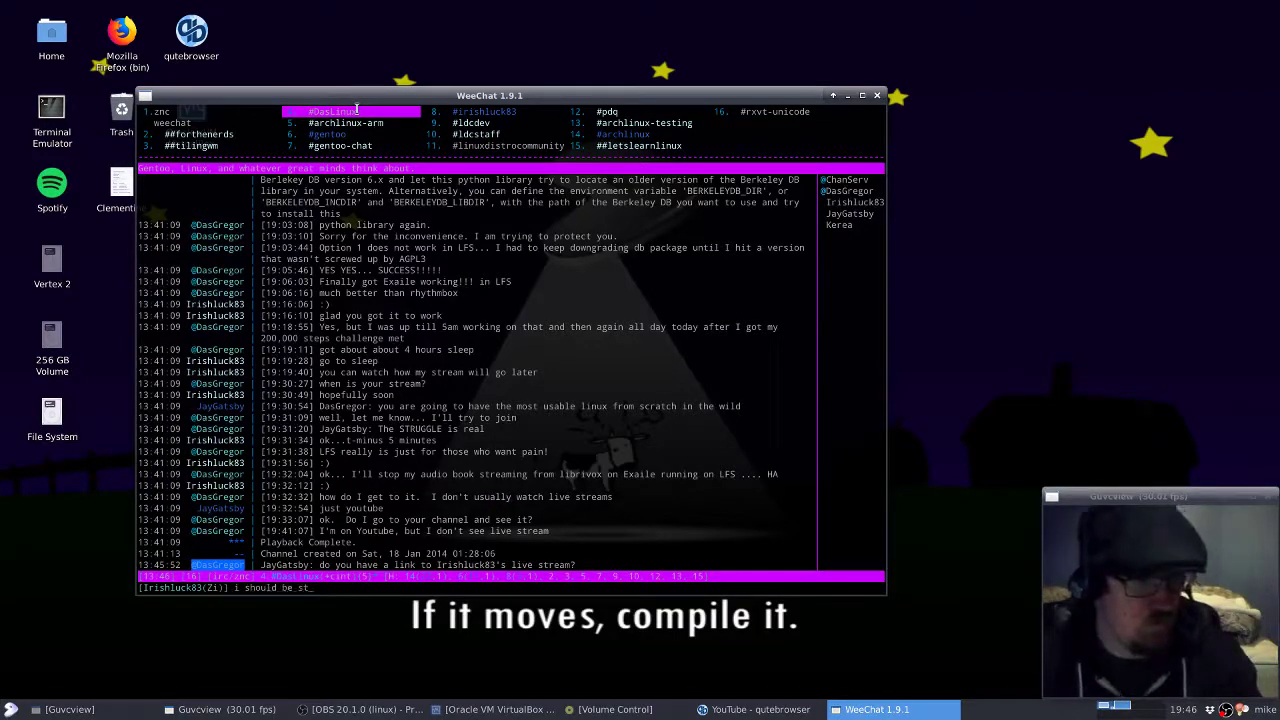
pyautogui.write('reaming')
pyautogui.press('Return')
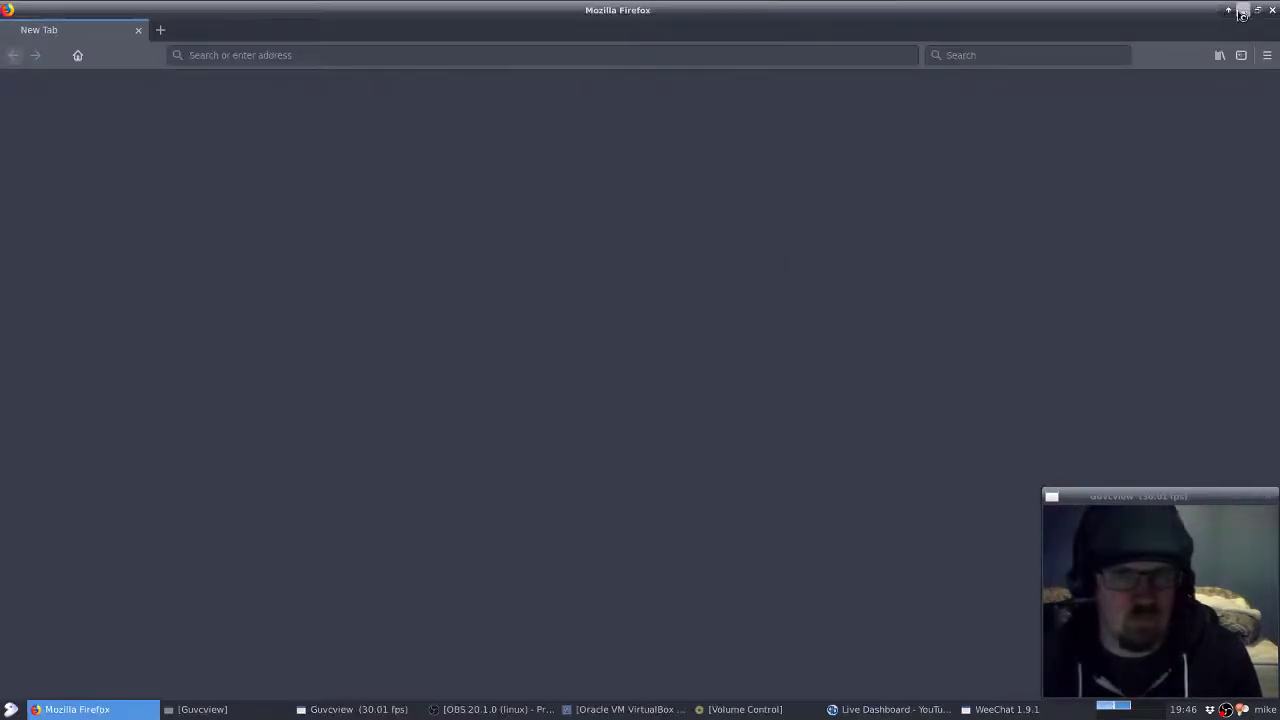
# Minimize Firefox, return to WeeChat and post "you found it" in #DasLinux
pyautogui.click(1242, 12)
pyautogui.click(553, 360)
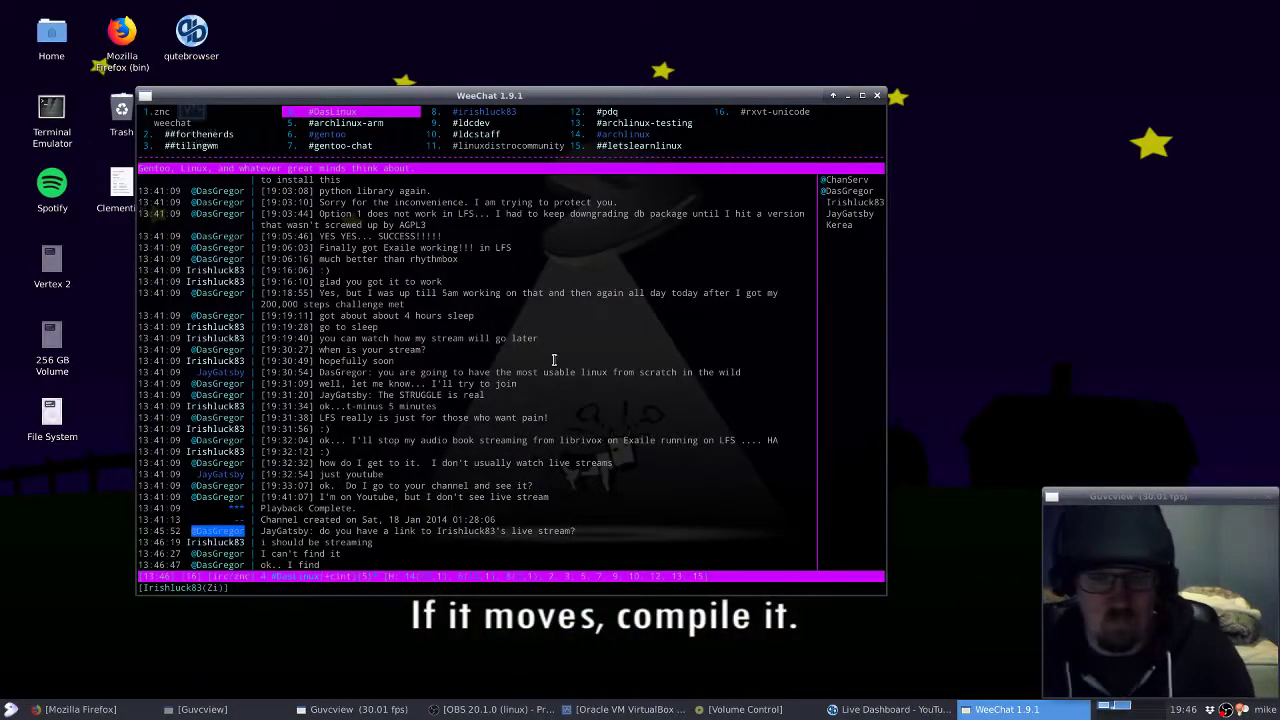
pyautogui.write('you found it')
pyautogui.press('Return')
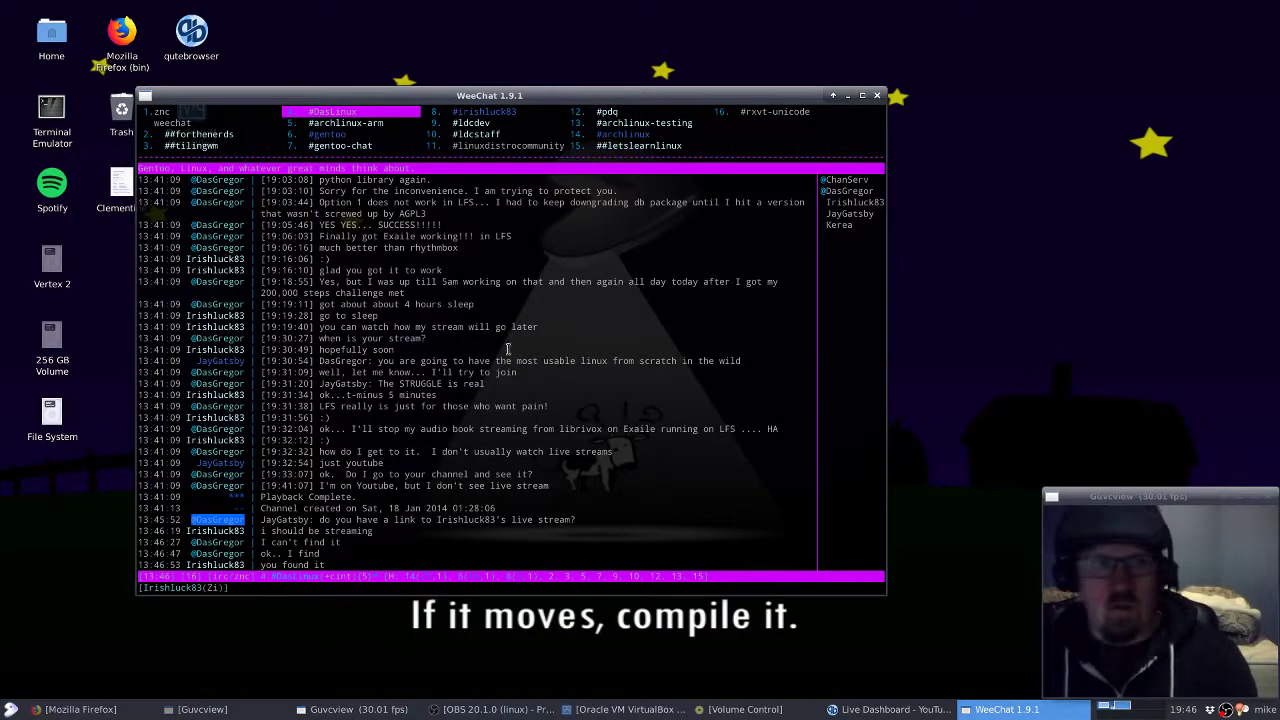
# Look through recent messages in the other IRC channels, including #archlinux, ##letslearnlinux, #pdq, #archlinux-arm, #ldcdev and ##forthenerds
pyautogui.click(479, 113)
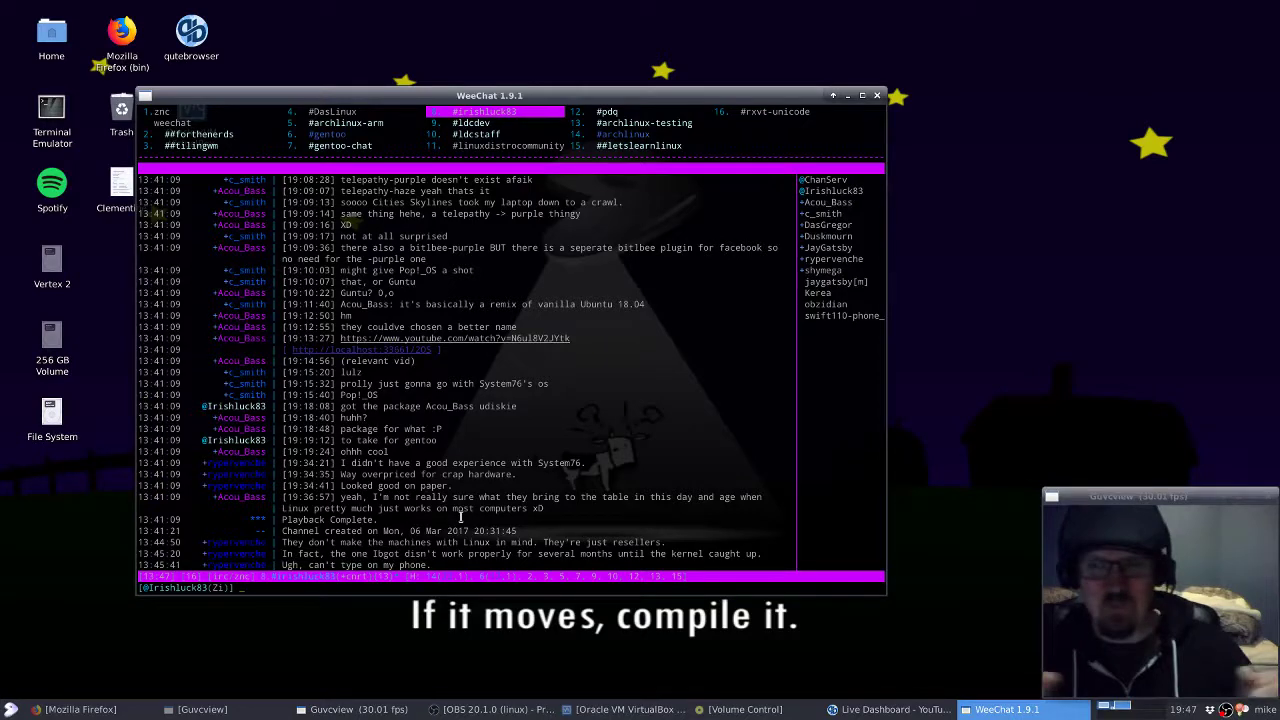
pyautogui.click(688, 134)
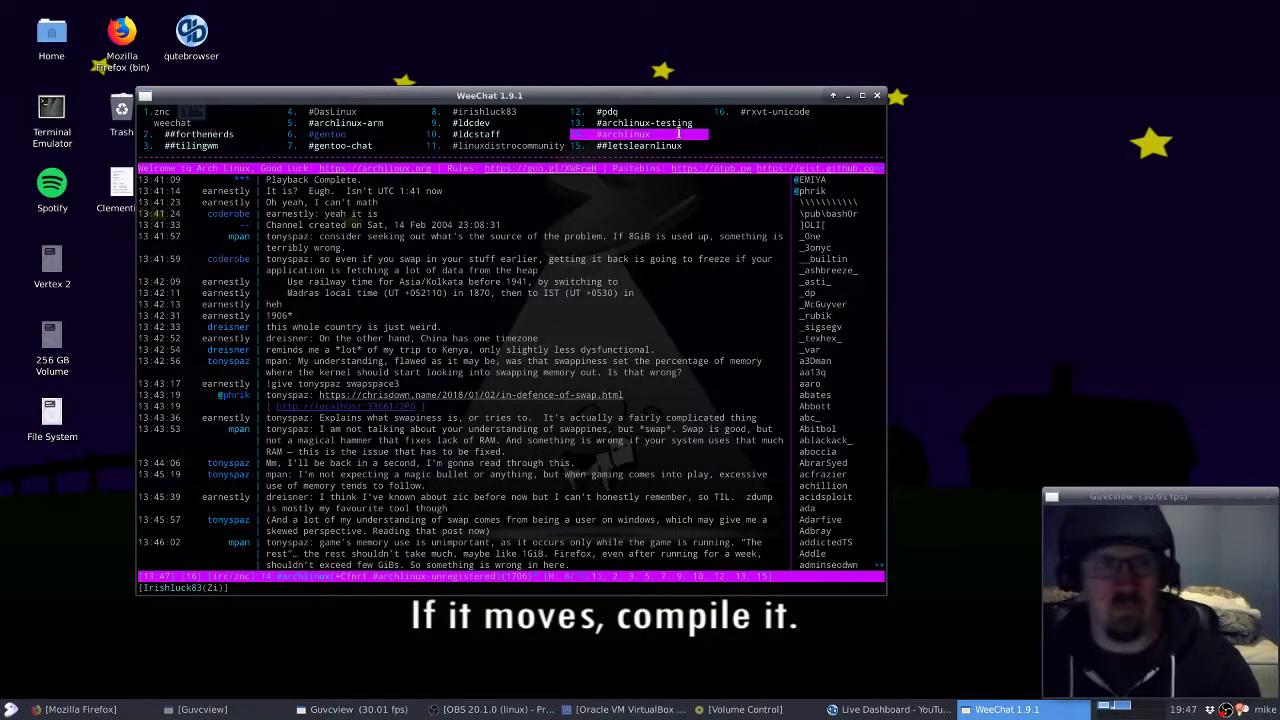
pyautogui.click(785, 112)
pyautogui.click(645, 145)
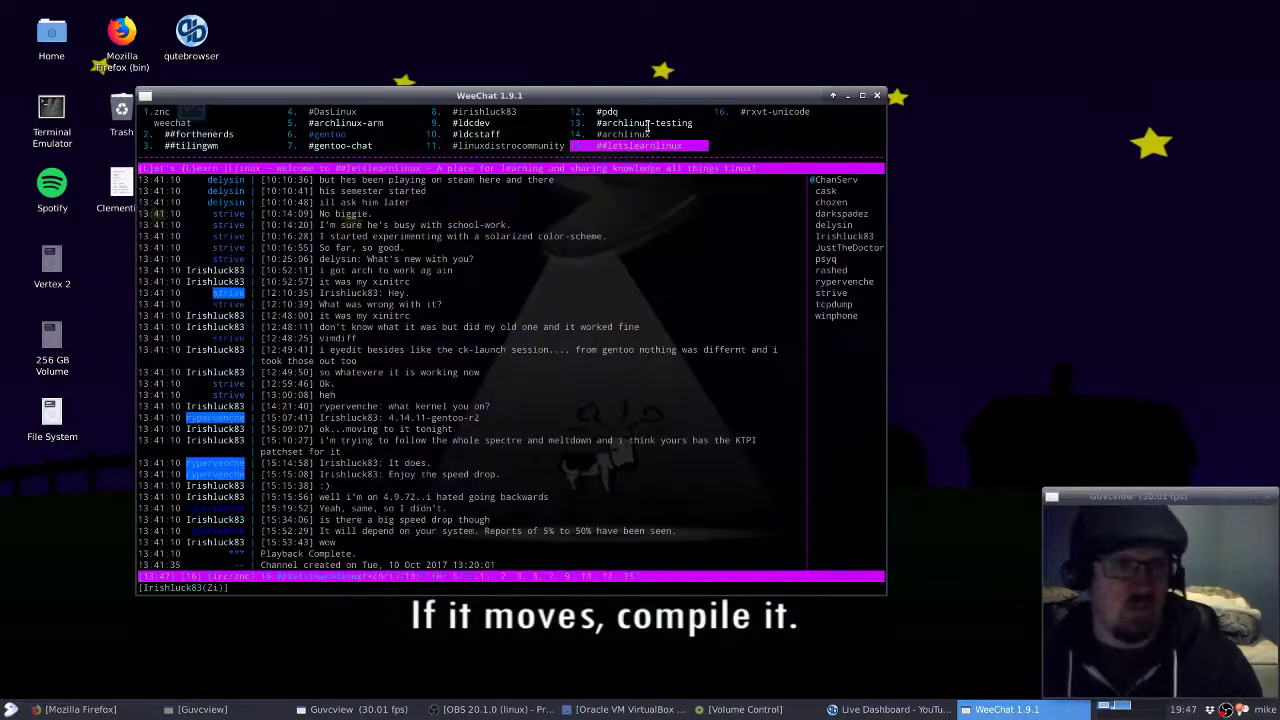
pyautogui.click(645, 123)
pyautogui.click(636, 113)
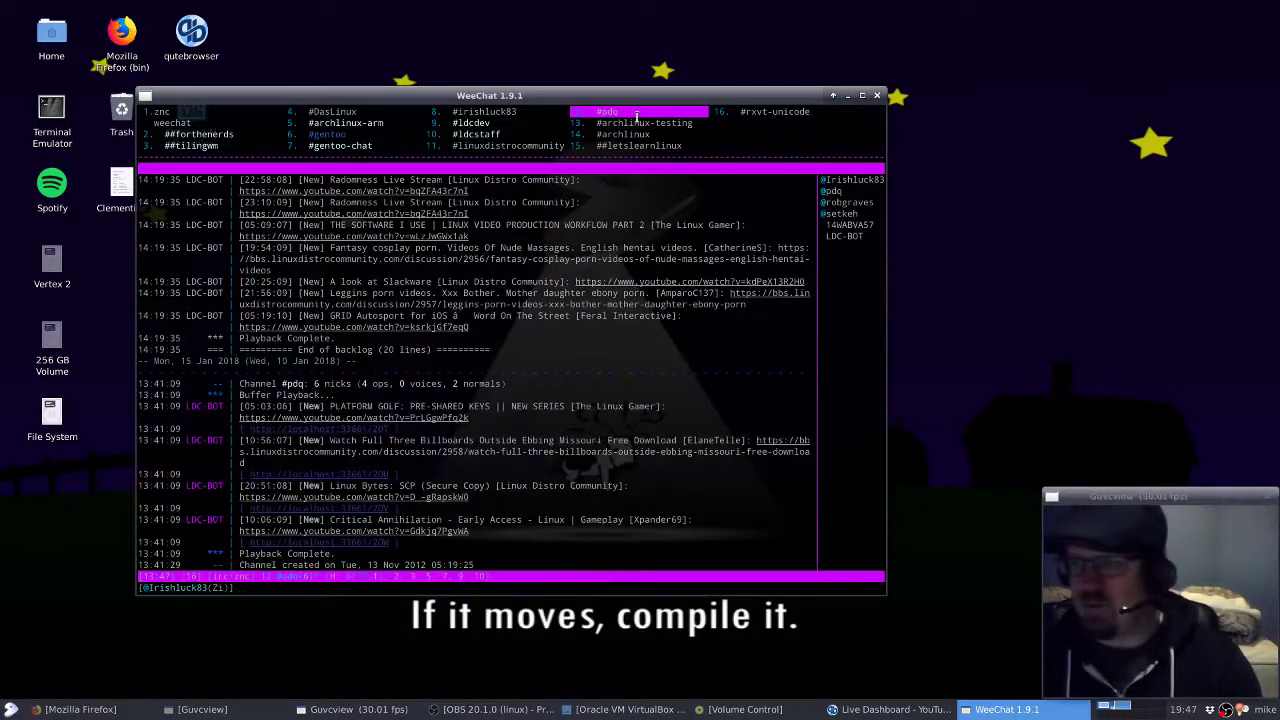
pyautogui.click(372, 145)
pyautogui.click(380, 123)
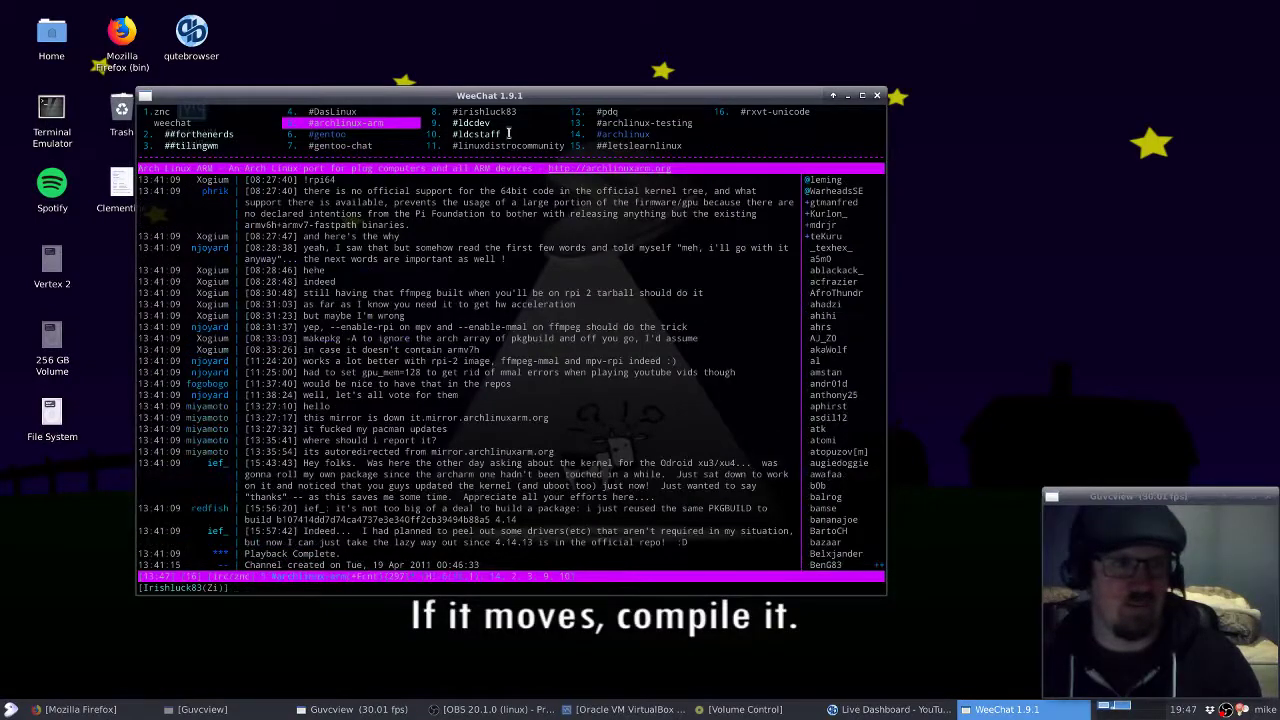
pyautogui.click(510, 123)
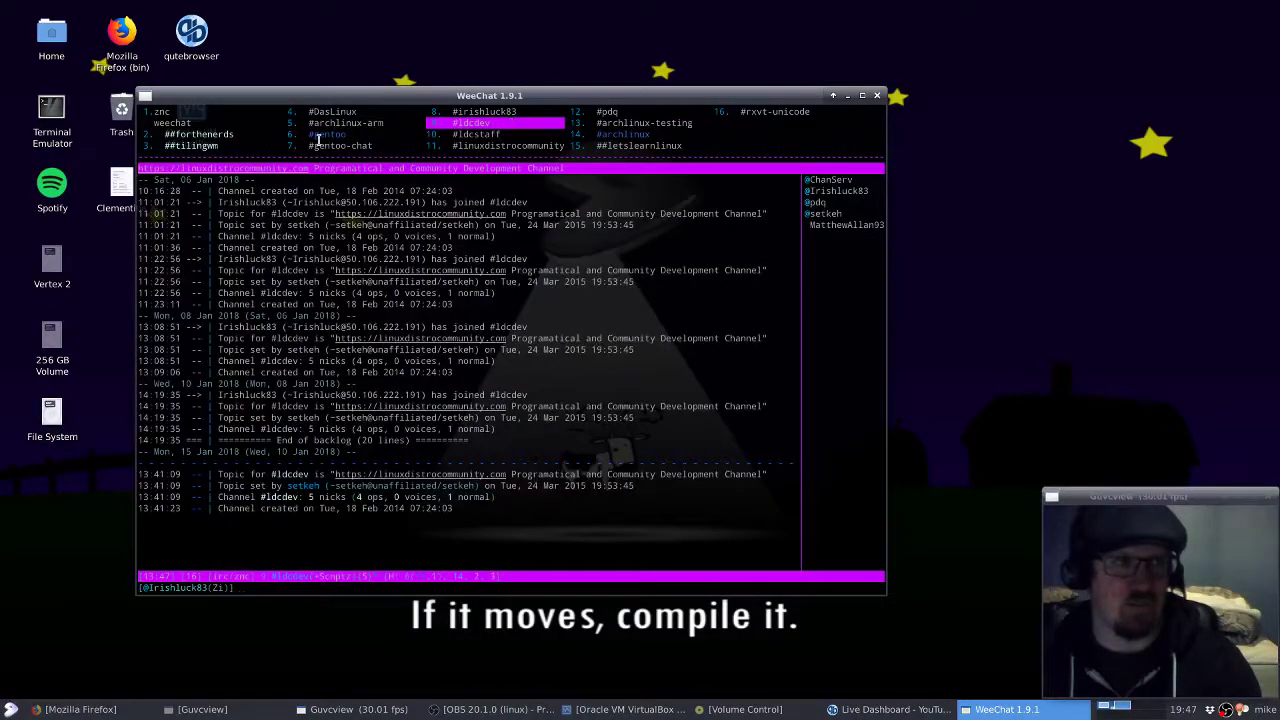
pyautogui.click(316, 145)
pyautogui.click(212, 134)
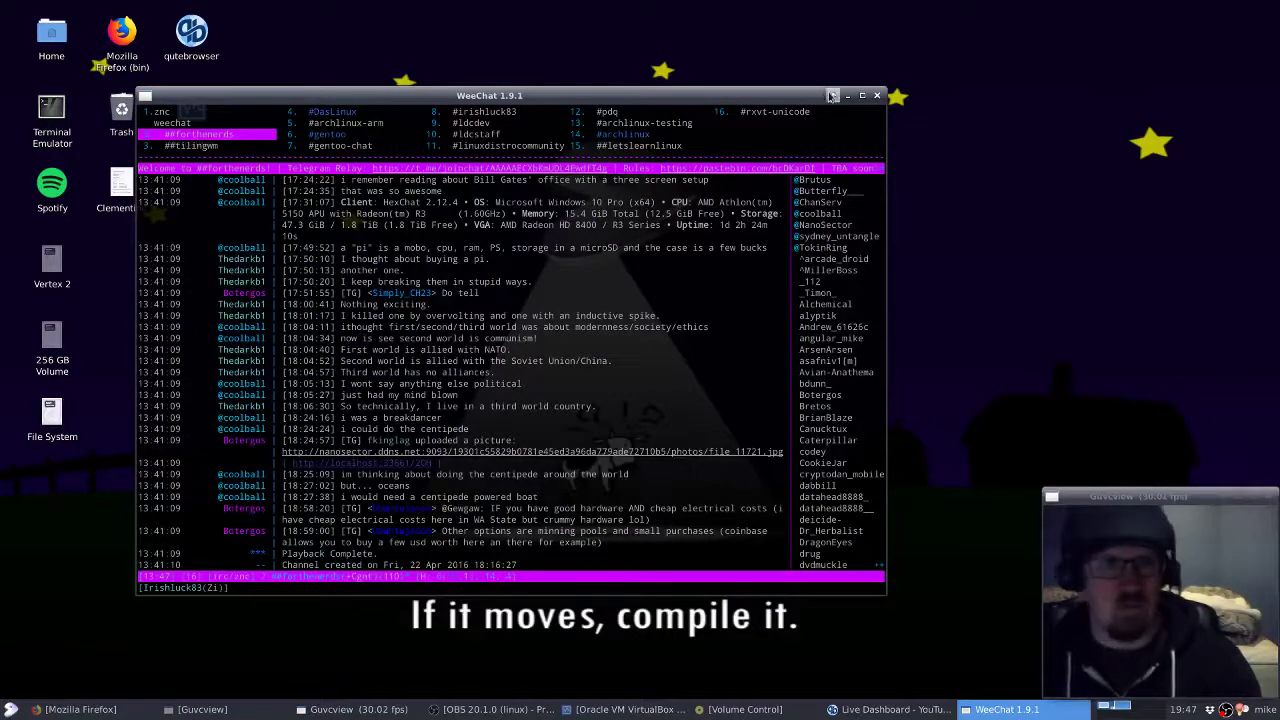
# Reply "really" in the #DasLinux channel and minimize WeeChat
pyautogui.click(356, 114)
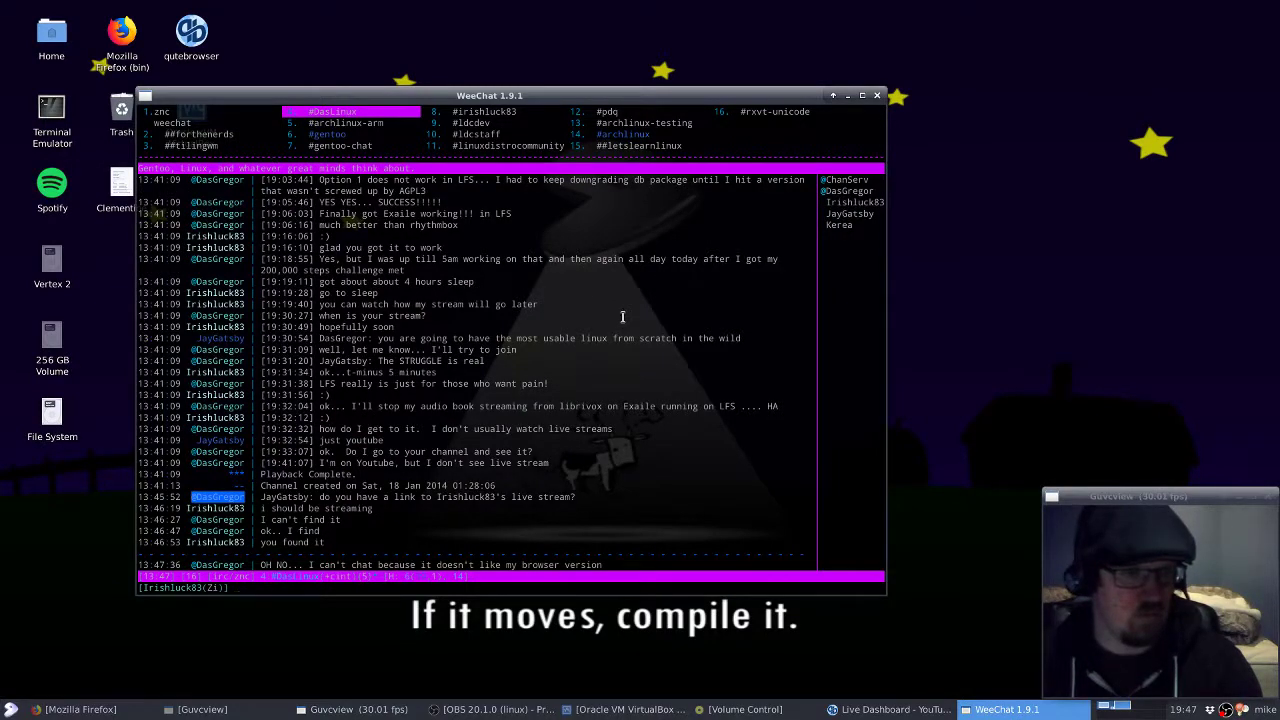
pyautogui.write('really')
pyautogui.press('Return')
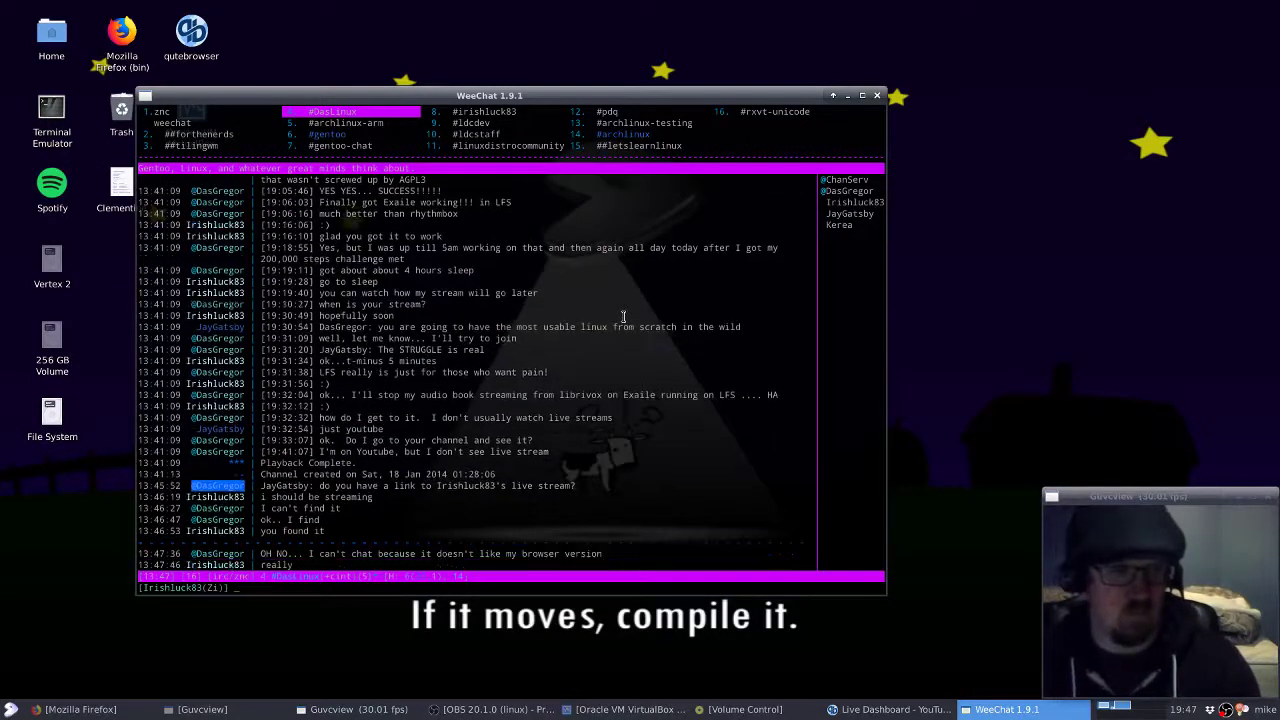
pyautogui.click(847, 95)
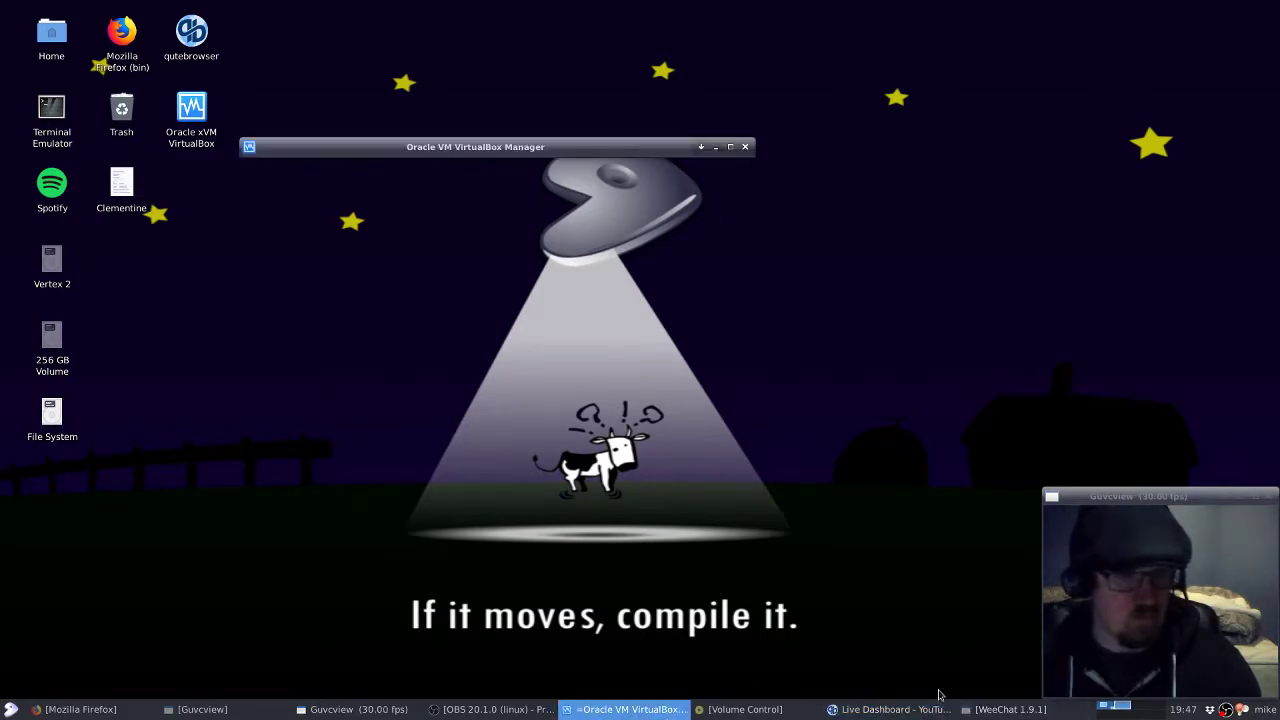
# Launch Oracle VM VirtualBox and move its manager window to the middle of the desktop
pyautogui.moveTo(522, 147); pyautogui.dragTo(531, 91)
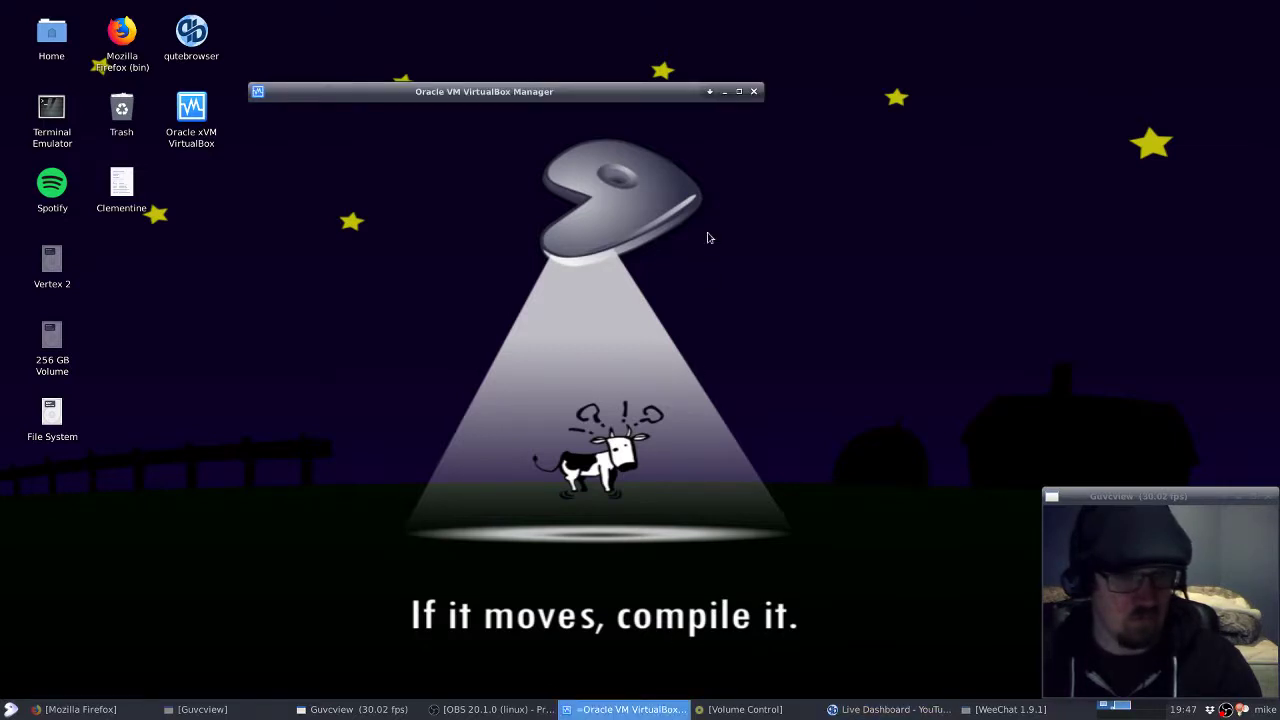
pyautogui.doubleClick(191, 115)
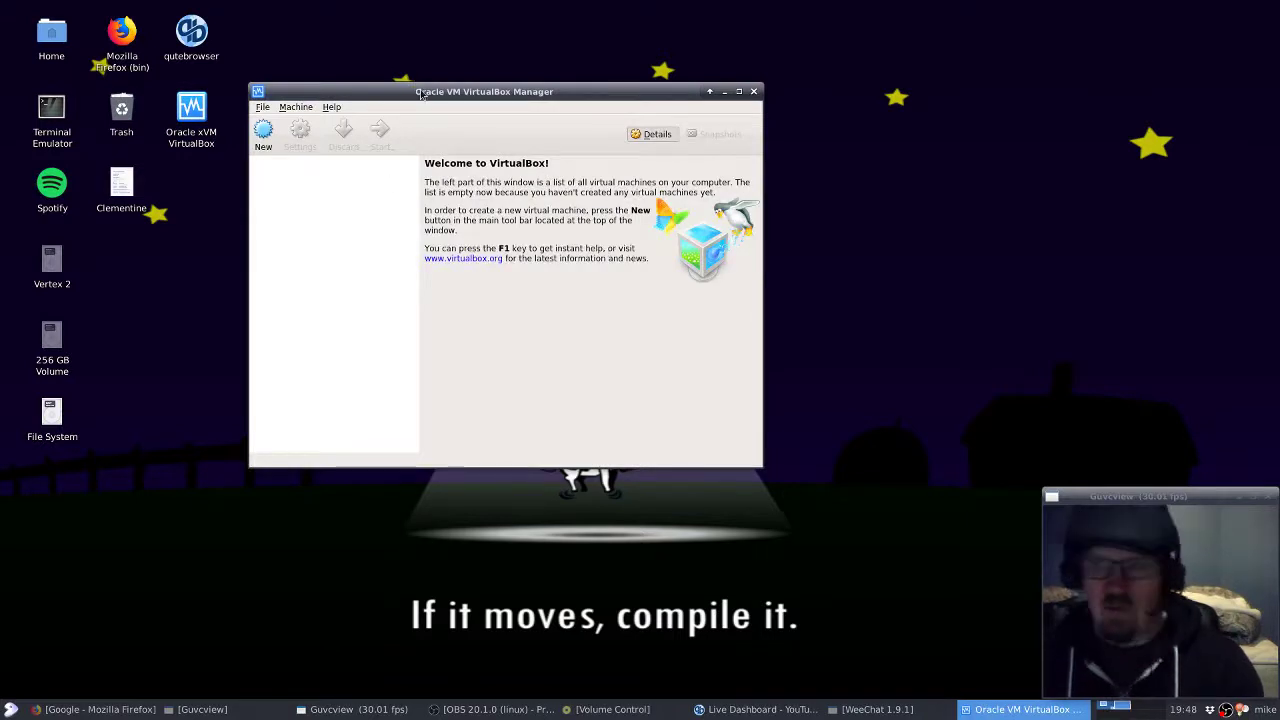
pyautogui.moveTo(421, 93); pyautogui.dragTo(577, 94)
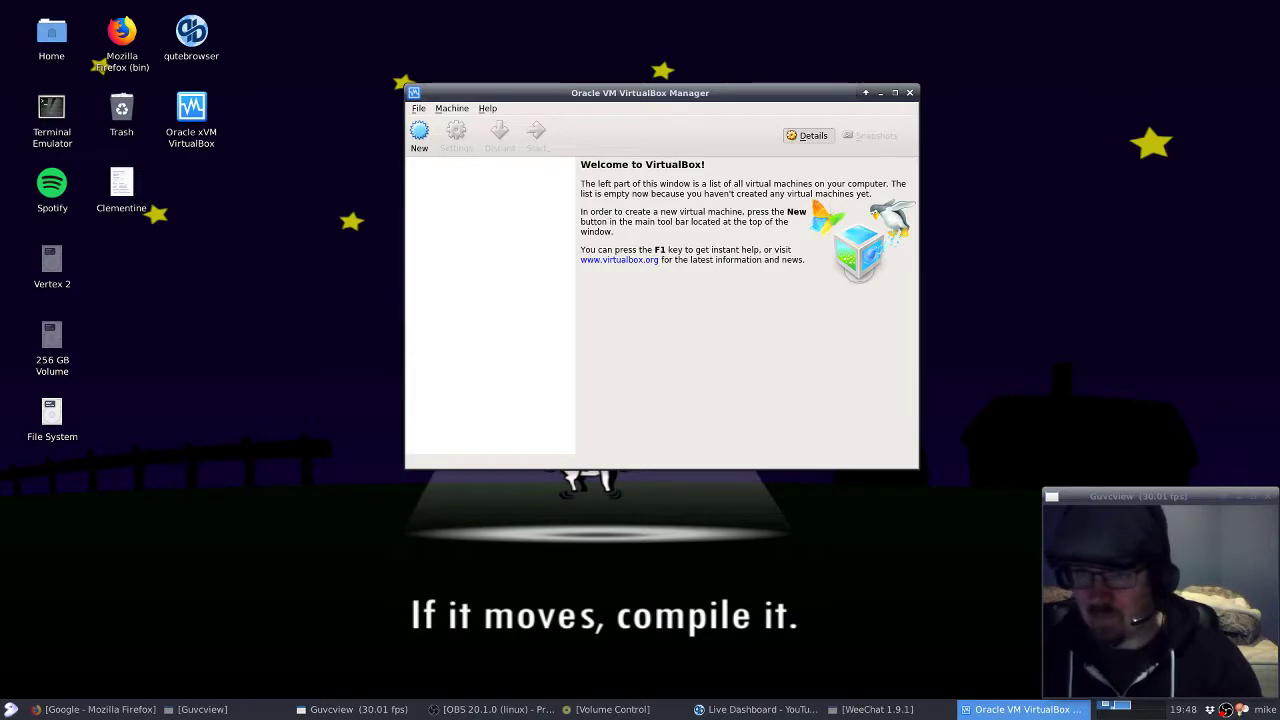
# Switch to qutebrowser, show the Linux From Scratch 8.1 book page and move the browser window off the visible desktop
pyautogui.click(757, 709)
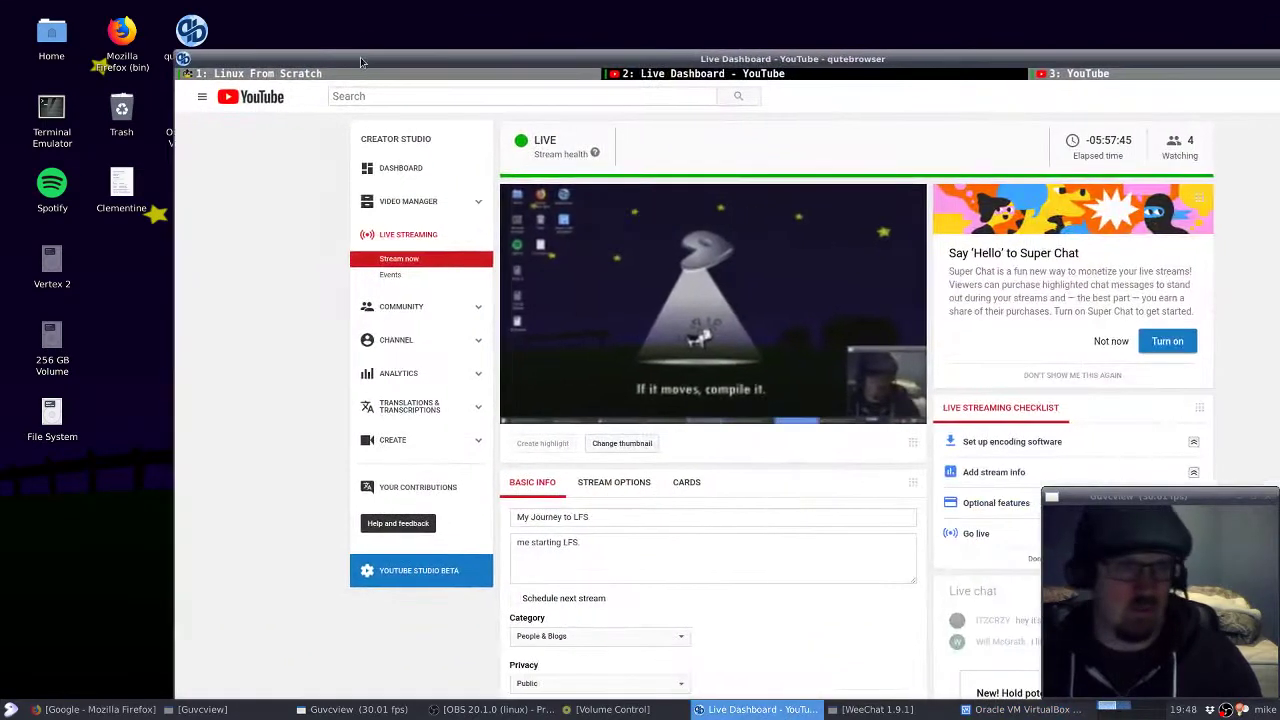
pyautogui.click(310, 74)
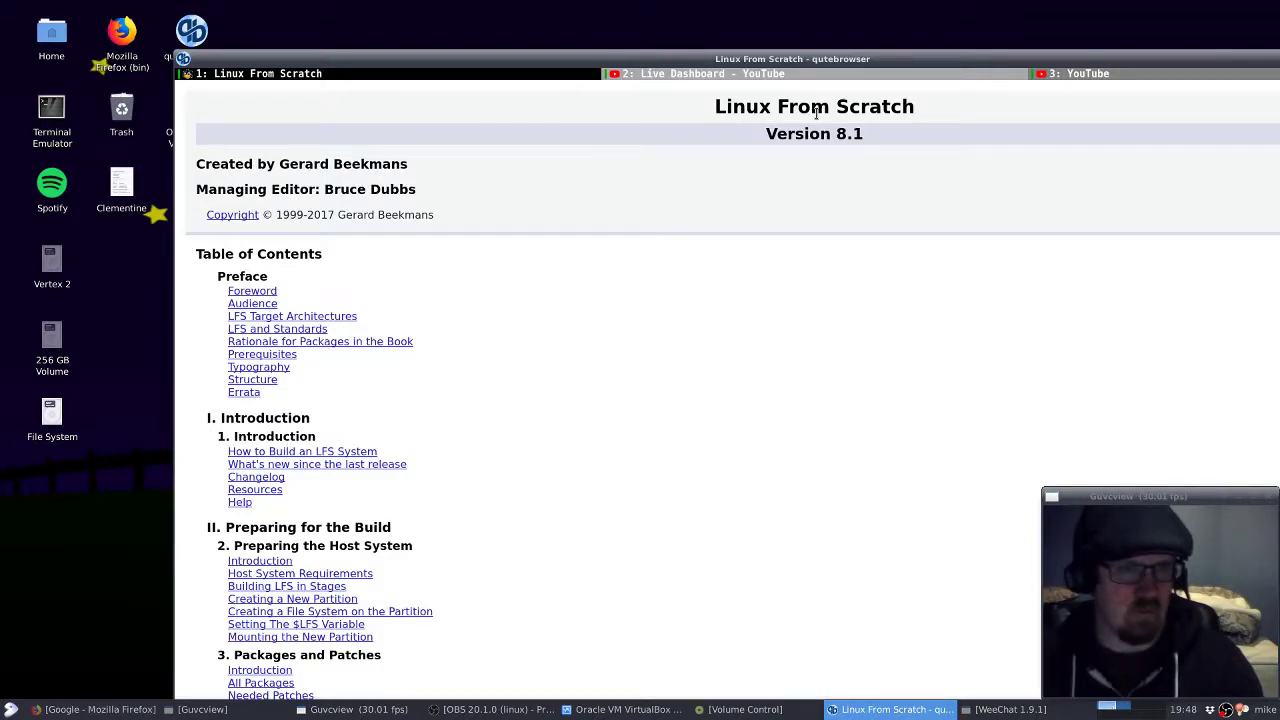
pyautogui.moveTo(683, 63); pyautogui.dragTo(1279, 70)
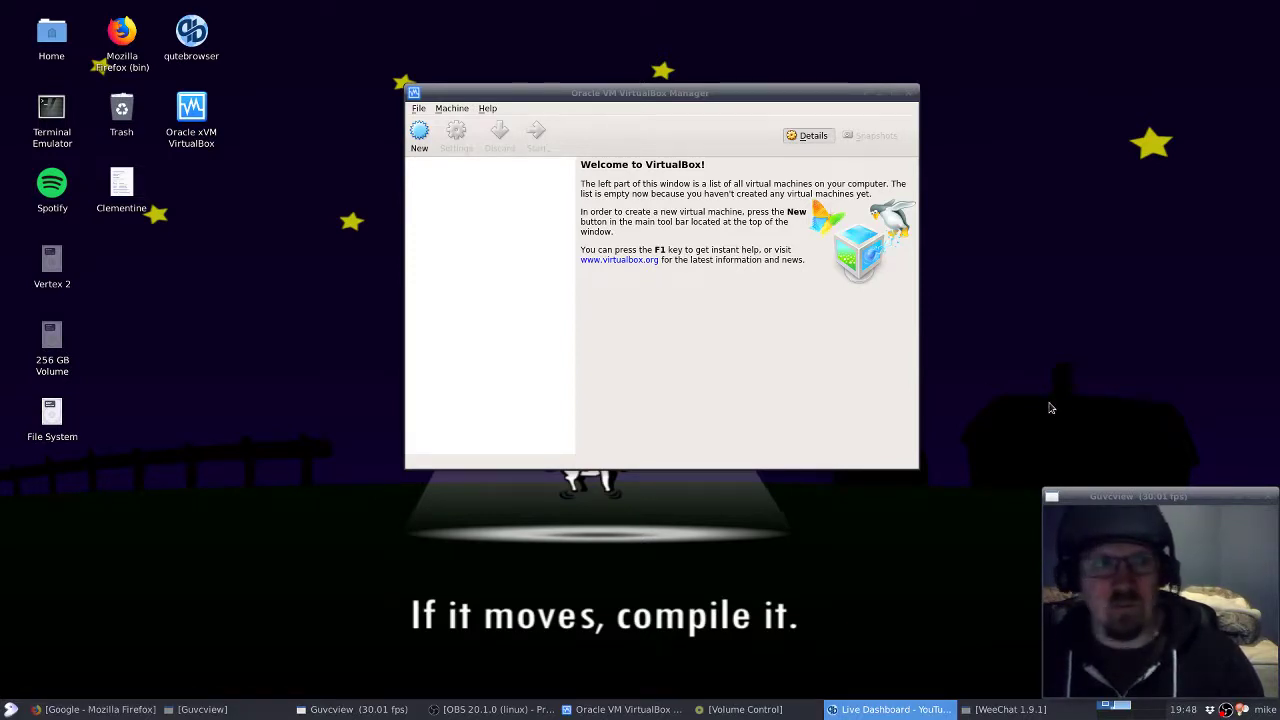
# Try to create a Linux virtual machine named "Arch" with version Arch Linux (64-bit), then cancel the wizard
pyautogui.click(419, 133)
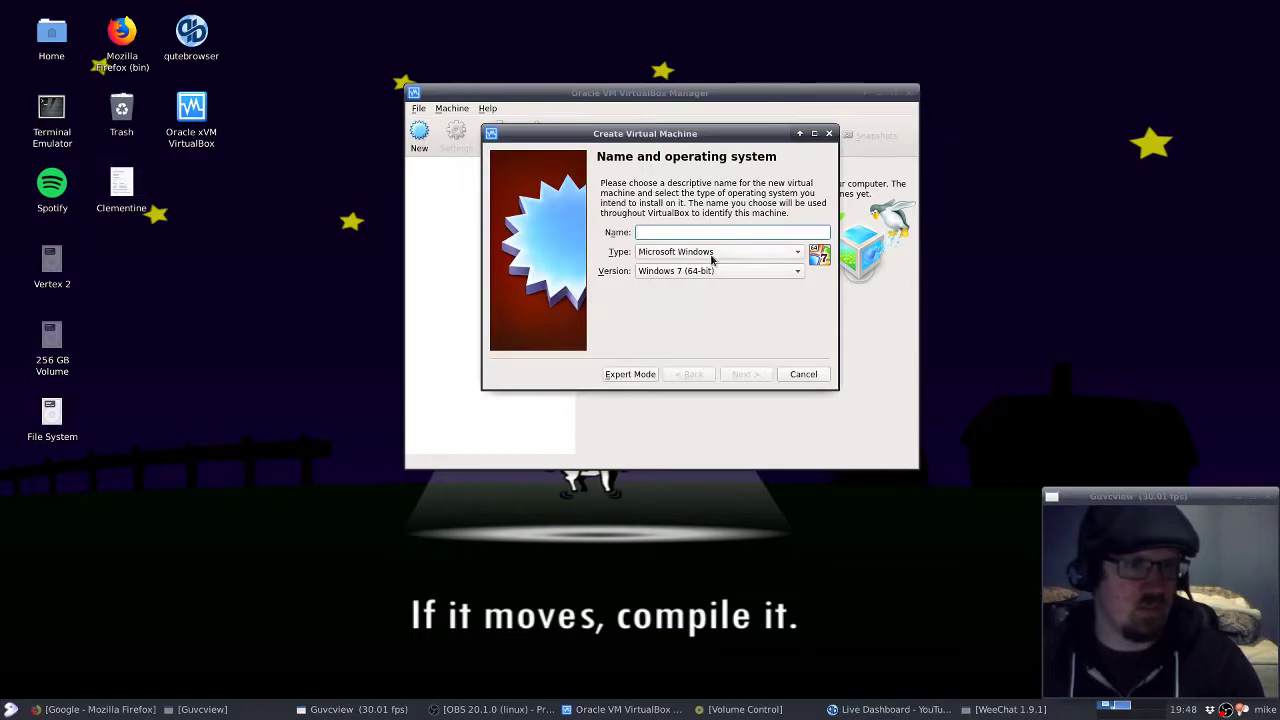
pyautogui.write('Arch')
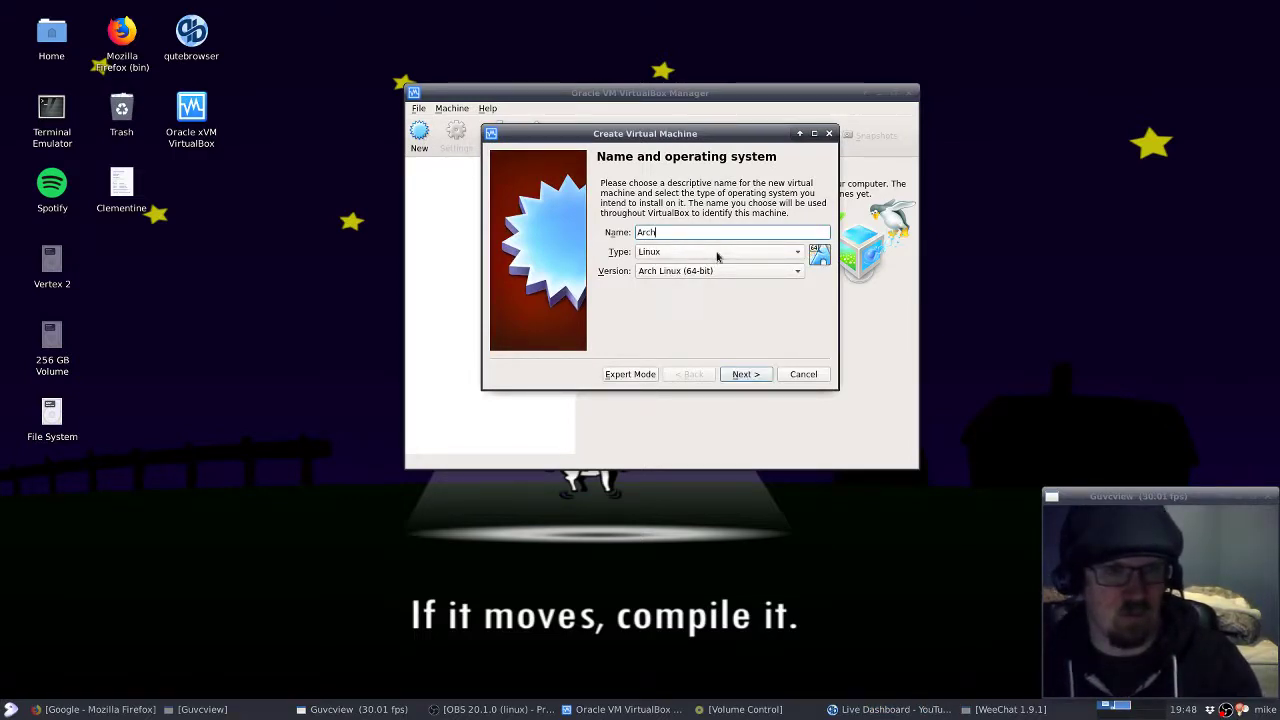
pyautogui.click(759, 378)
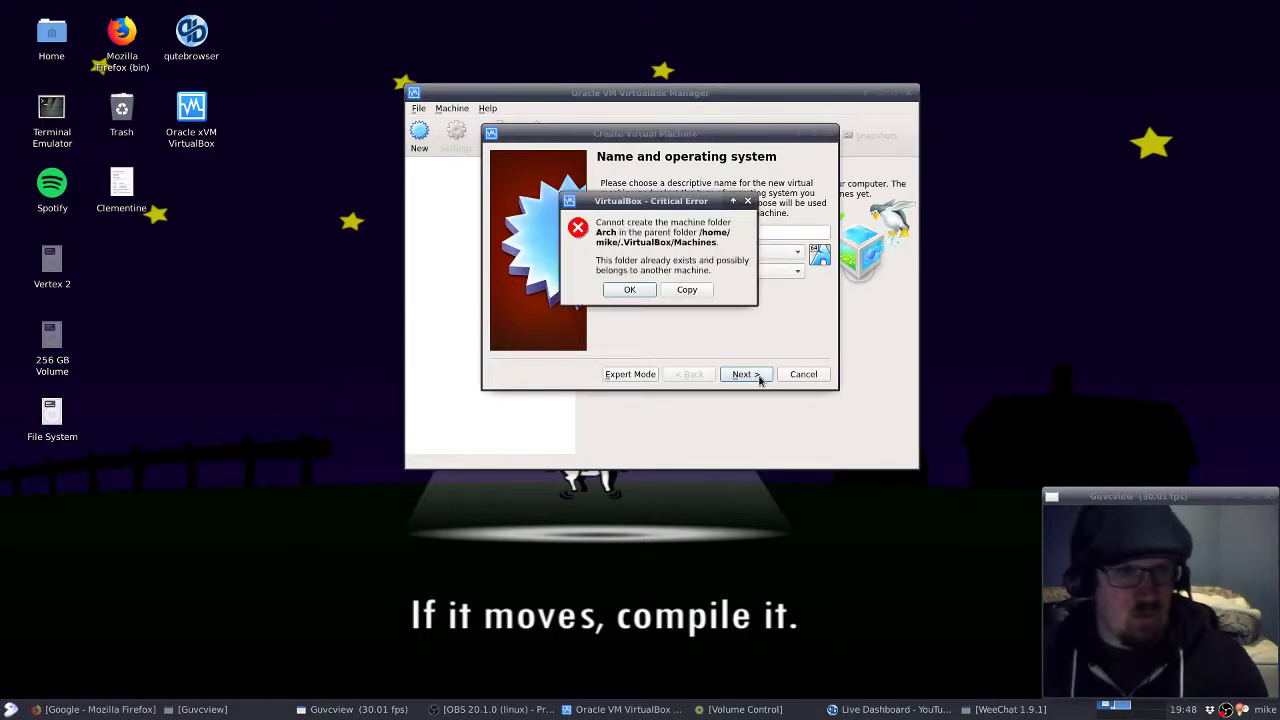
pyautogui.click(630, 291)
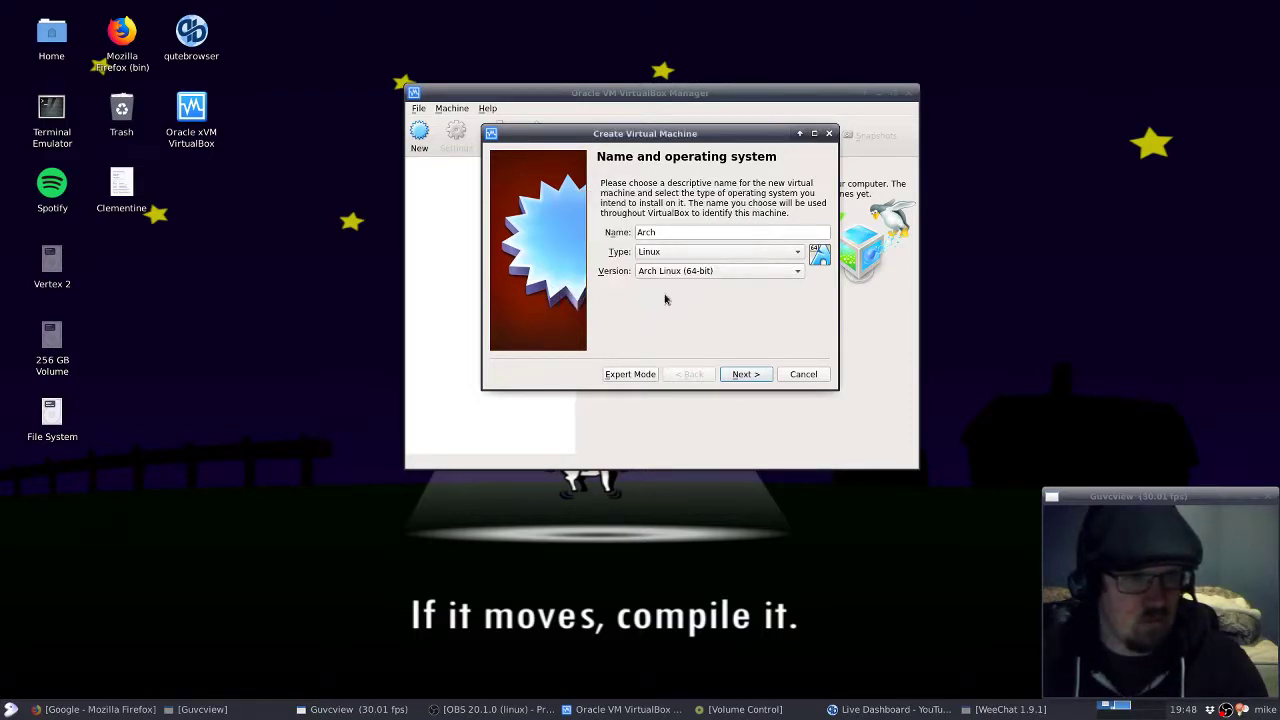
pyautogui.click(810, 377)
# Start a new Arch Linux (64-bit) virtual machine named "Arch li" and set its memory size to 8192 MB
pyautogui.click(432, 134)
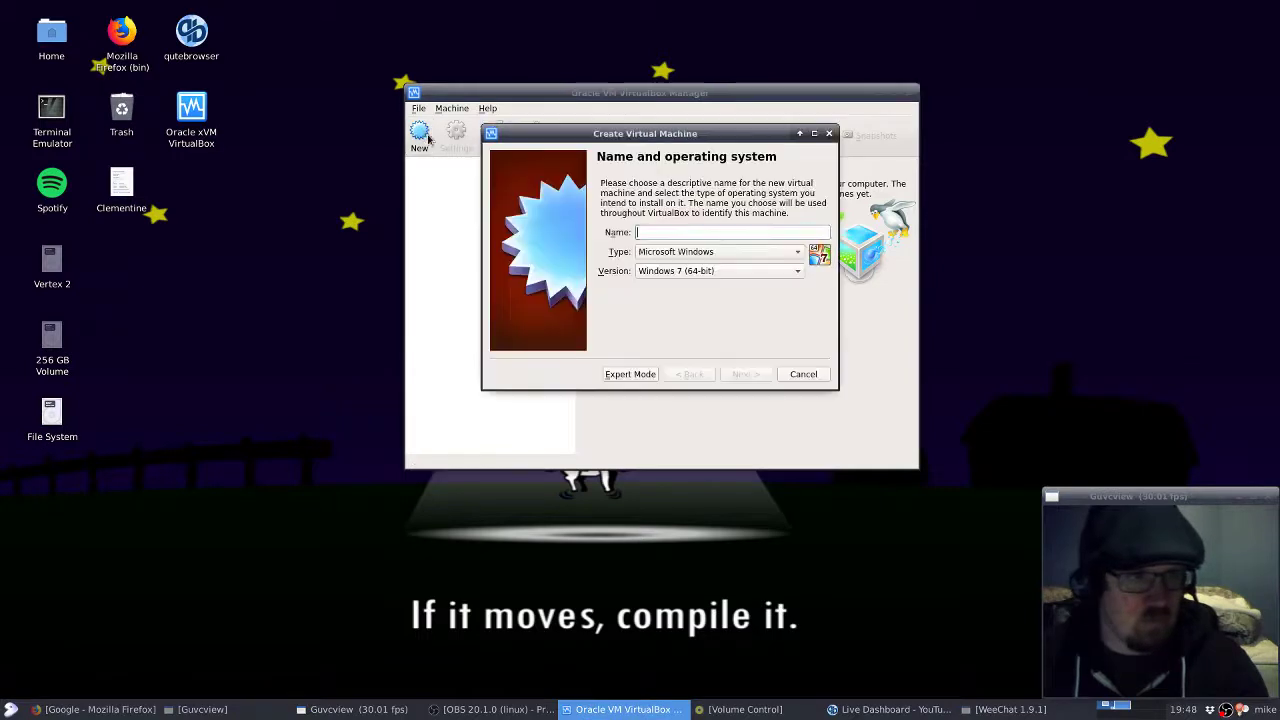
pyautogui.write('Arch')
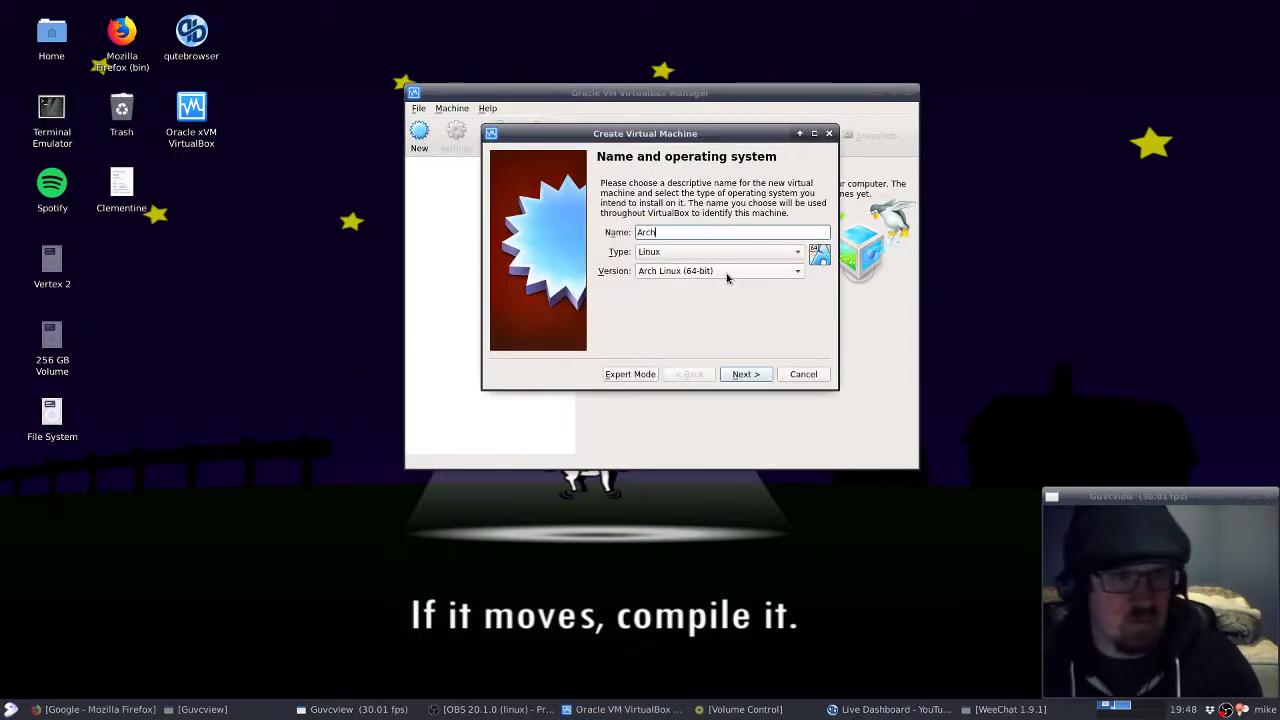
pyautogui.write(' li')
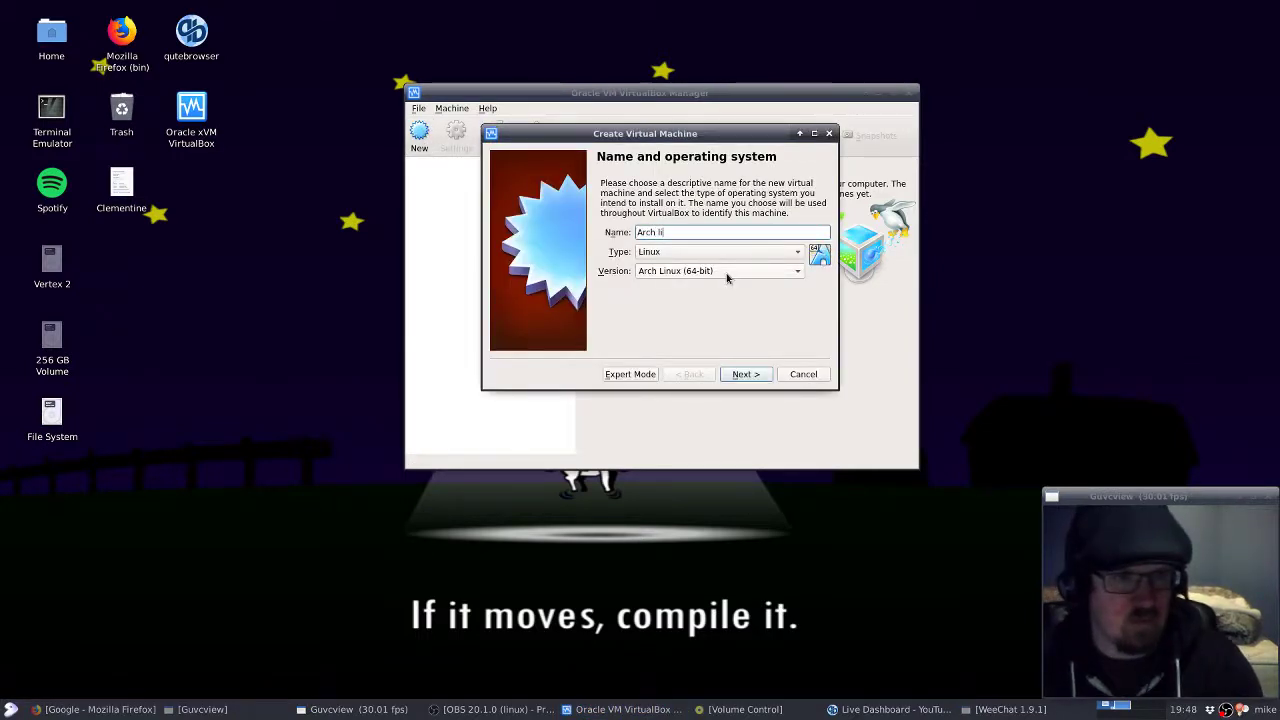
pyautogui.click(765, 376)
pyautogui.moveTo(611, 230); pyautogui.dragTo(670, 229)
pyautogui.moveTo(671, 228); pyautogui.dragTo(684, 228)
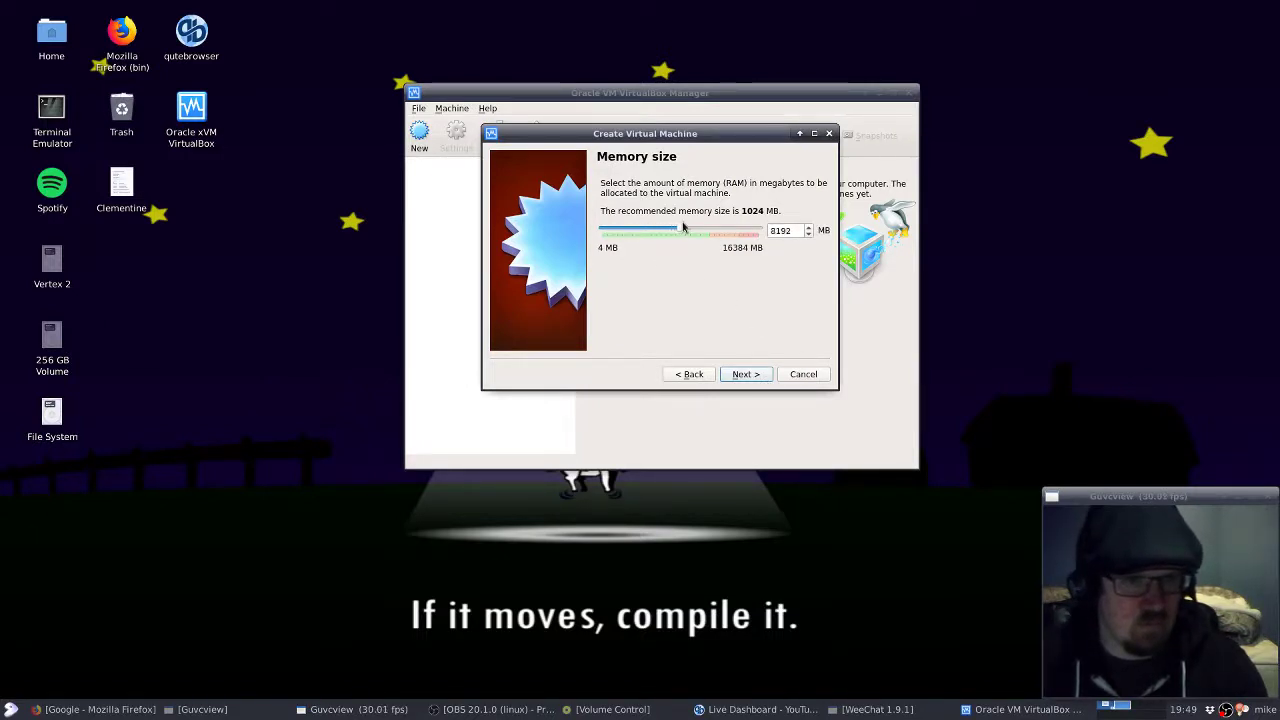
# Create a dynamically allocated 30 GB virtual hard disk named "Arch linux" and finish creating the virtual machine
pyautogui.click(748, 374)
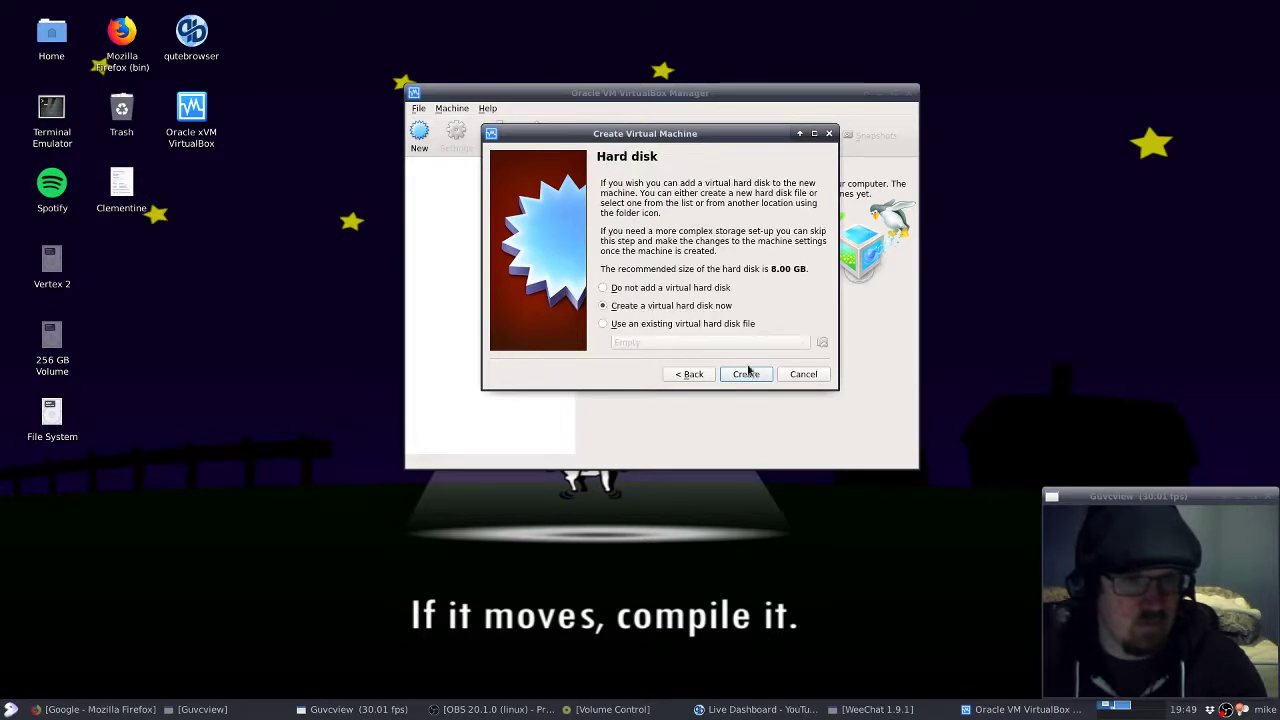
pyautogui.click(749, 373)
pyautogui.click(763, 376)
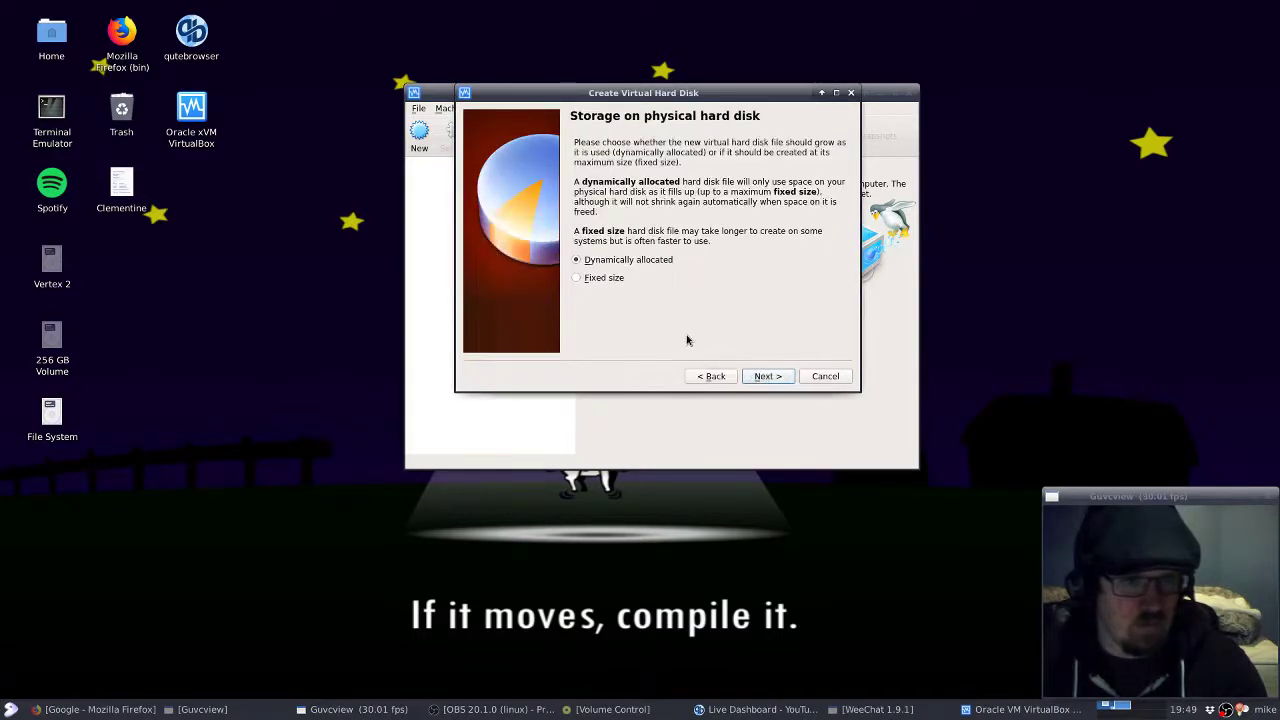
pyautogui.click(767, 376)
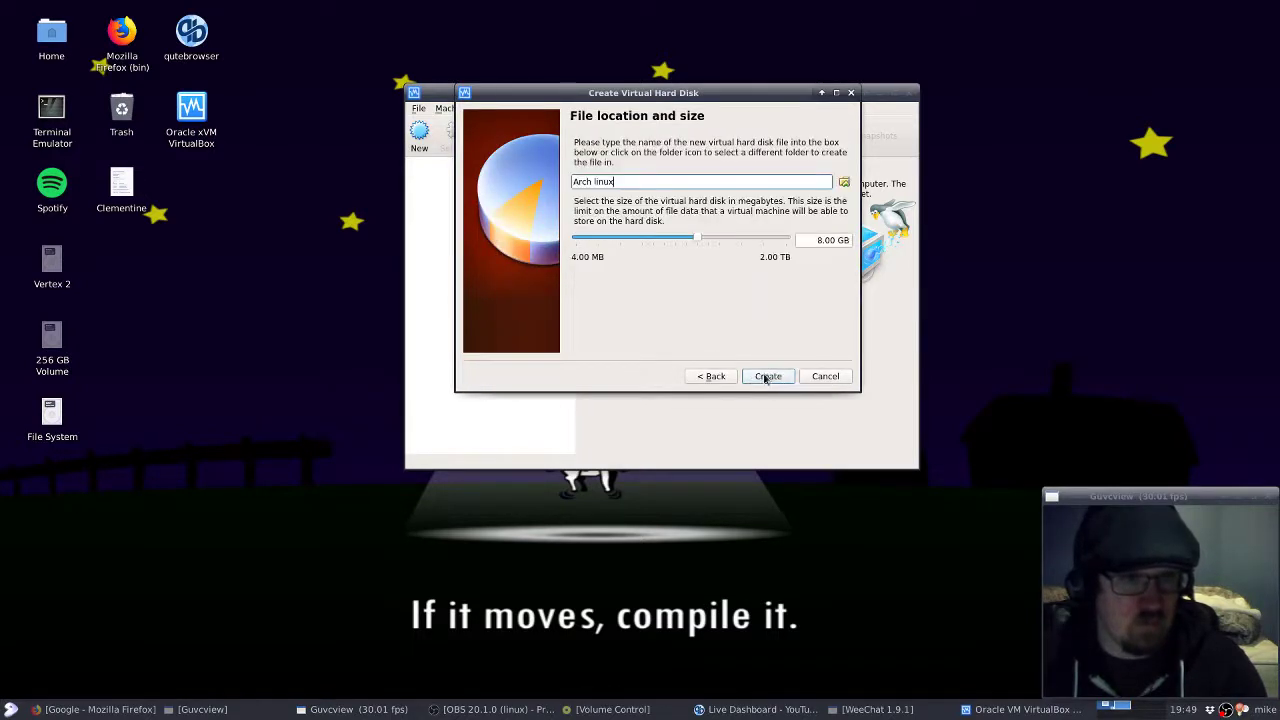
pyautogui.click(820, 240)
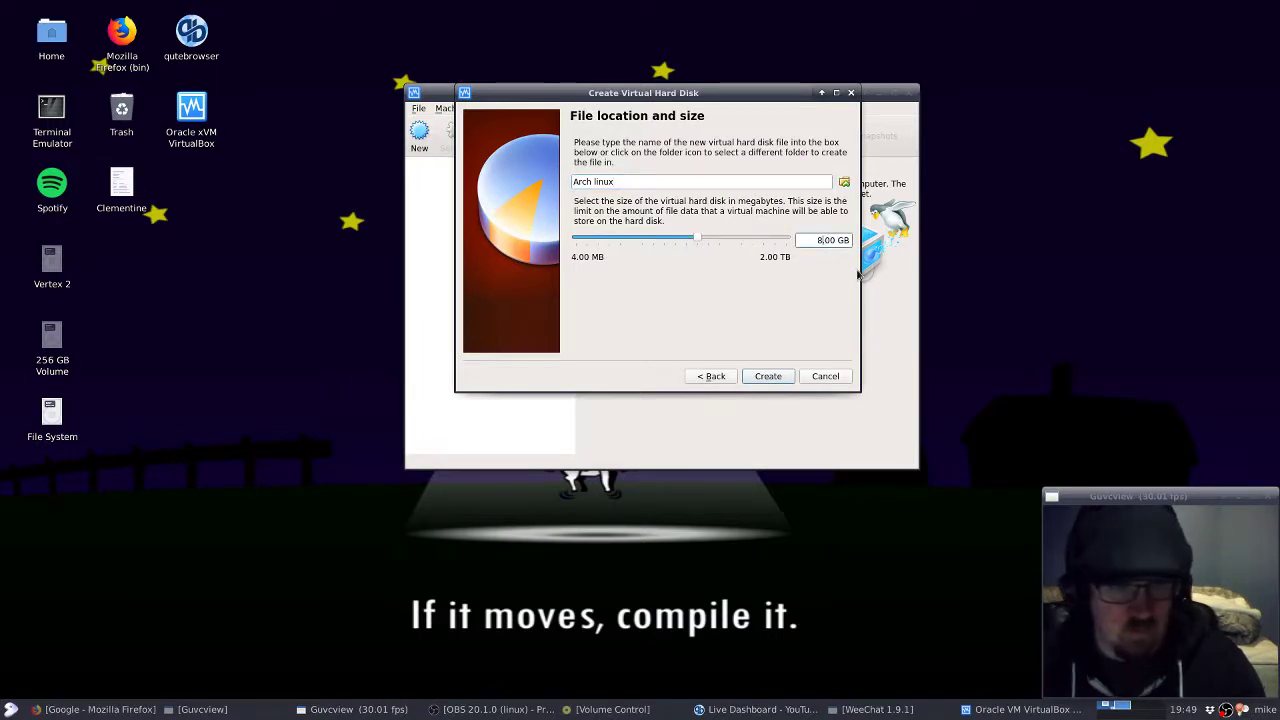
pyautogui.press('BackSpace')
pyautogui.press('BackSpace')
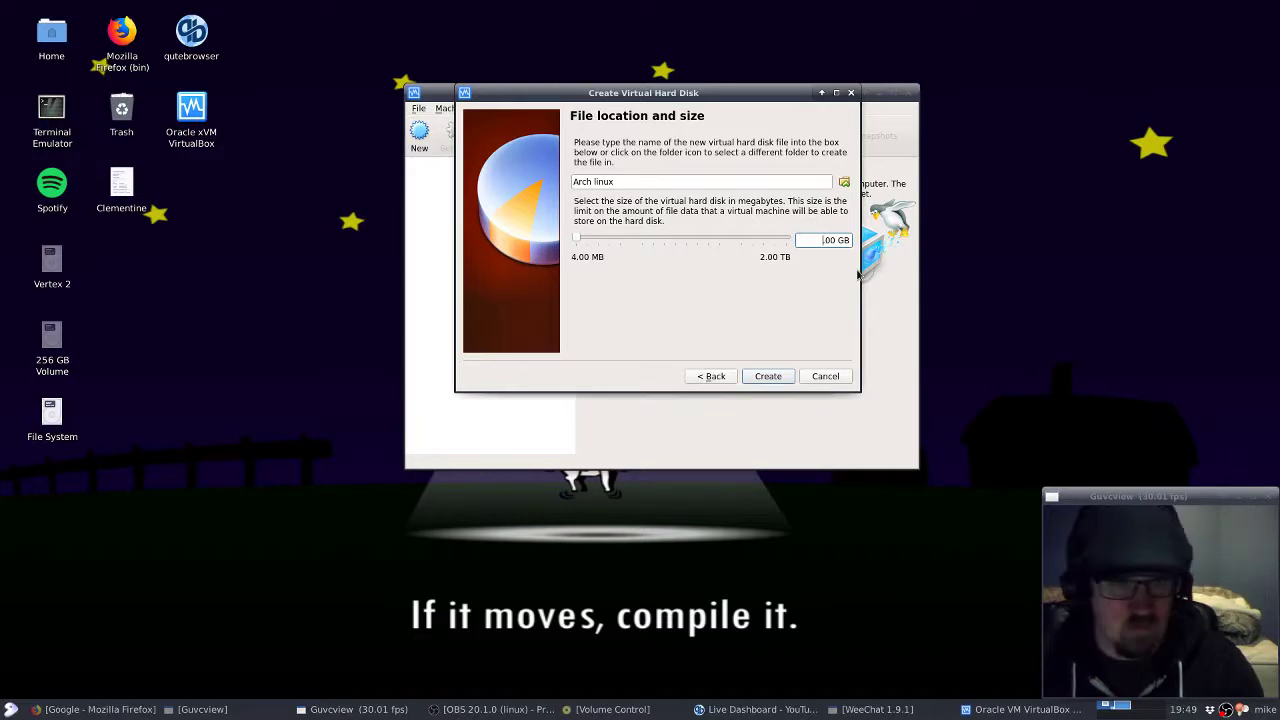
pyautogui.click(768, 376)
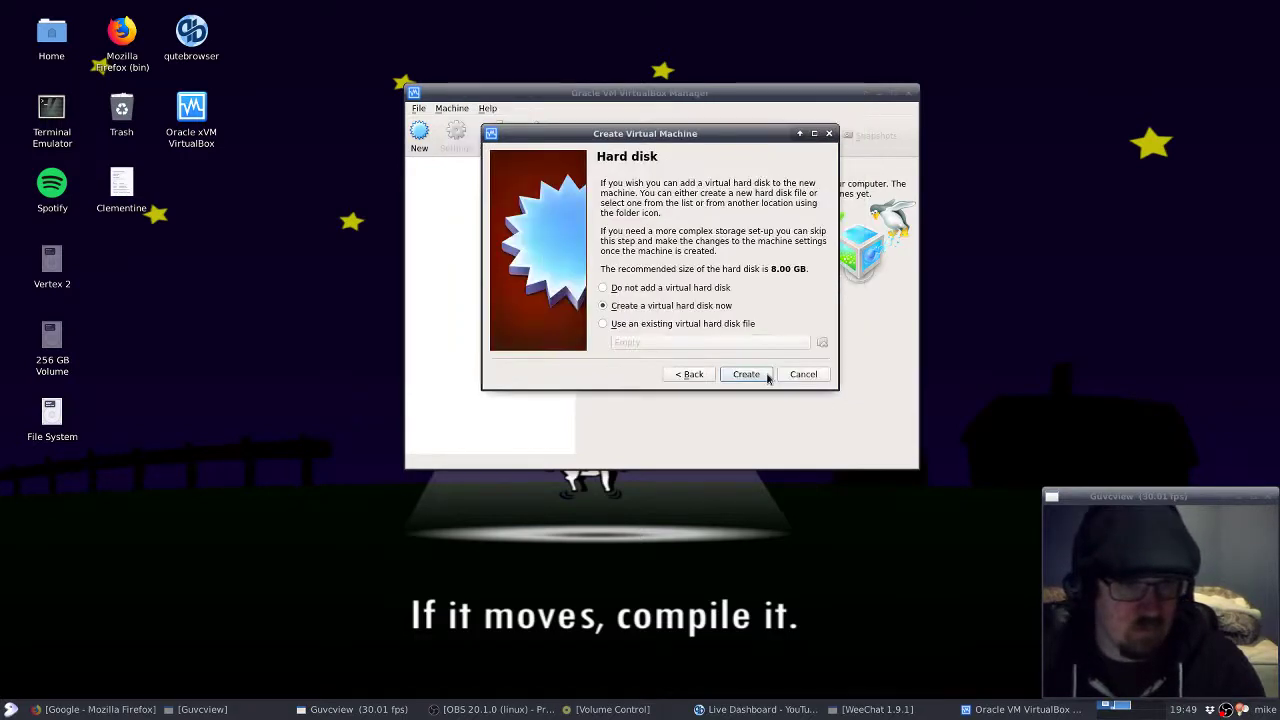
# Set the number of processors to 3 in the Arch linux machine's system settings
pyautogui.click(456, 136)
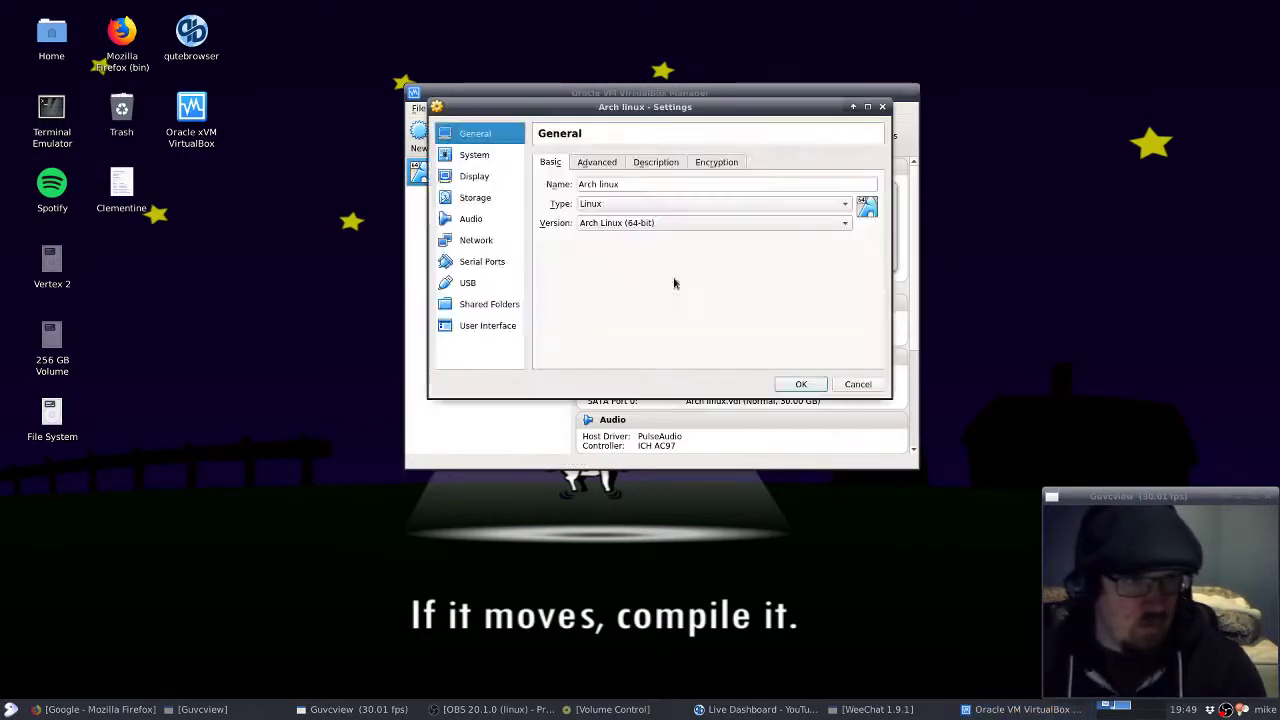
pyautogui.click(496, 162)
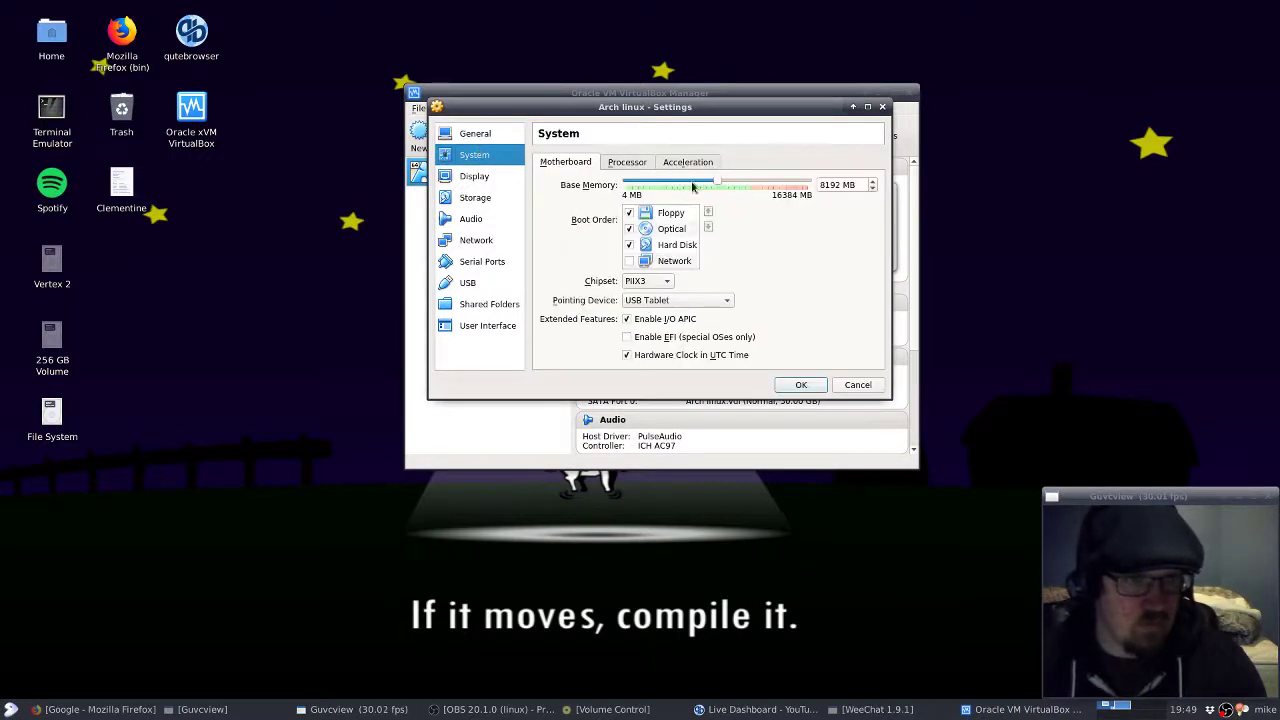
pyautogui.click(620, 163)
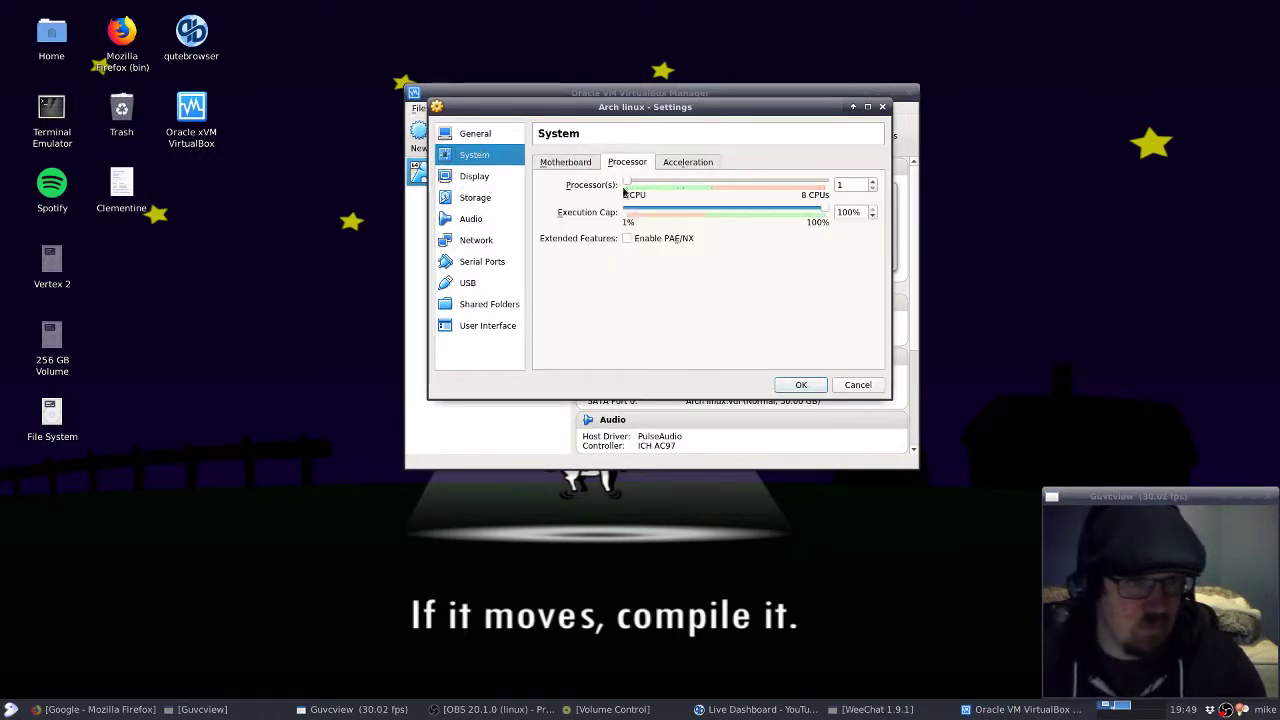
pyautogui.moveTo(628, 184); pyautogui.dragTo(682, 184)
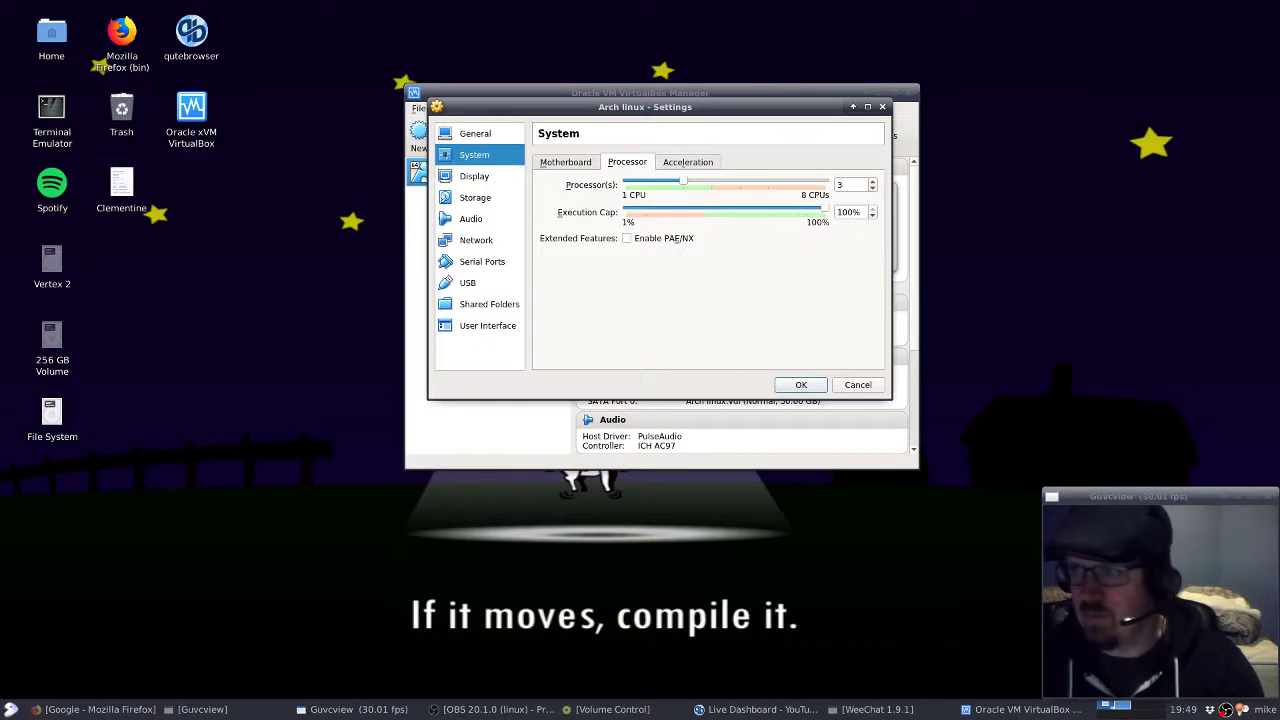
# Switch to WeeChat, read the latest messages in #DasLinux and #linuxdistrocommunity, and minimize its window
pyautogui.hotkey('alt', 'Tab')
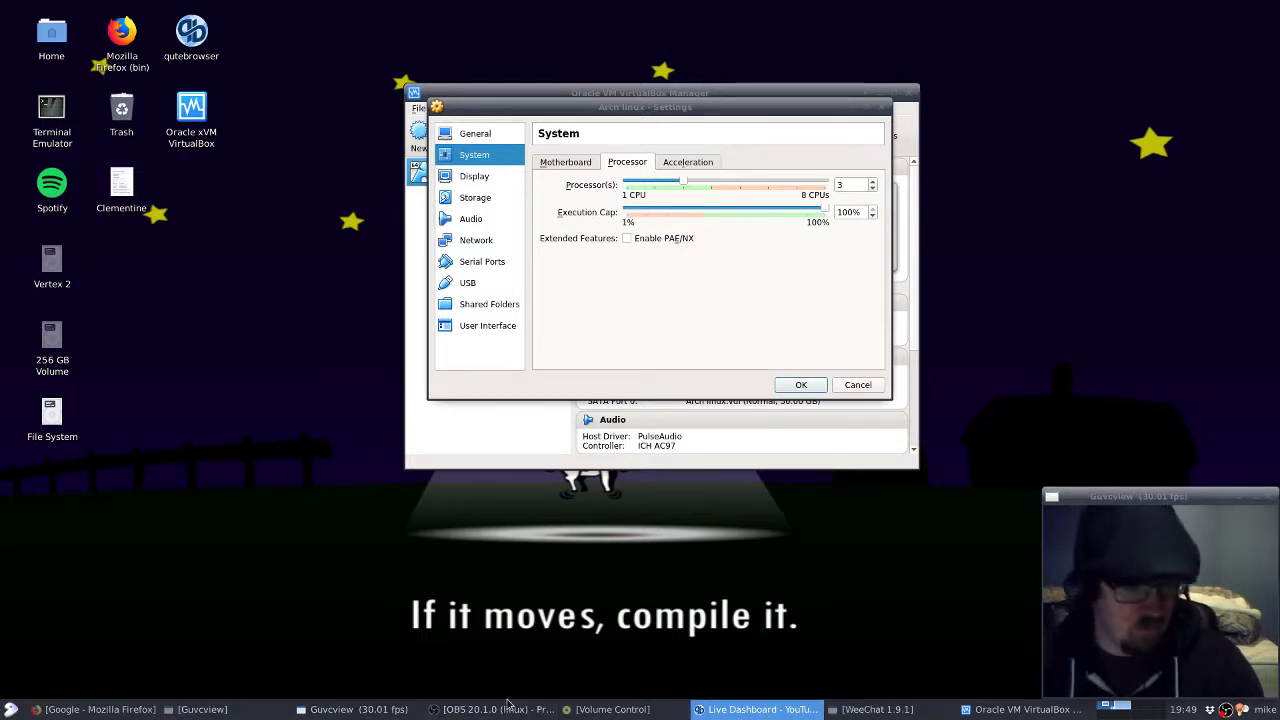
pyautogui.click(873, 709)
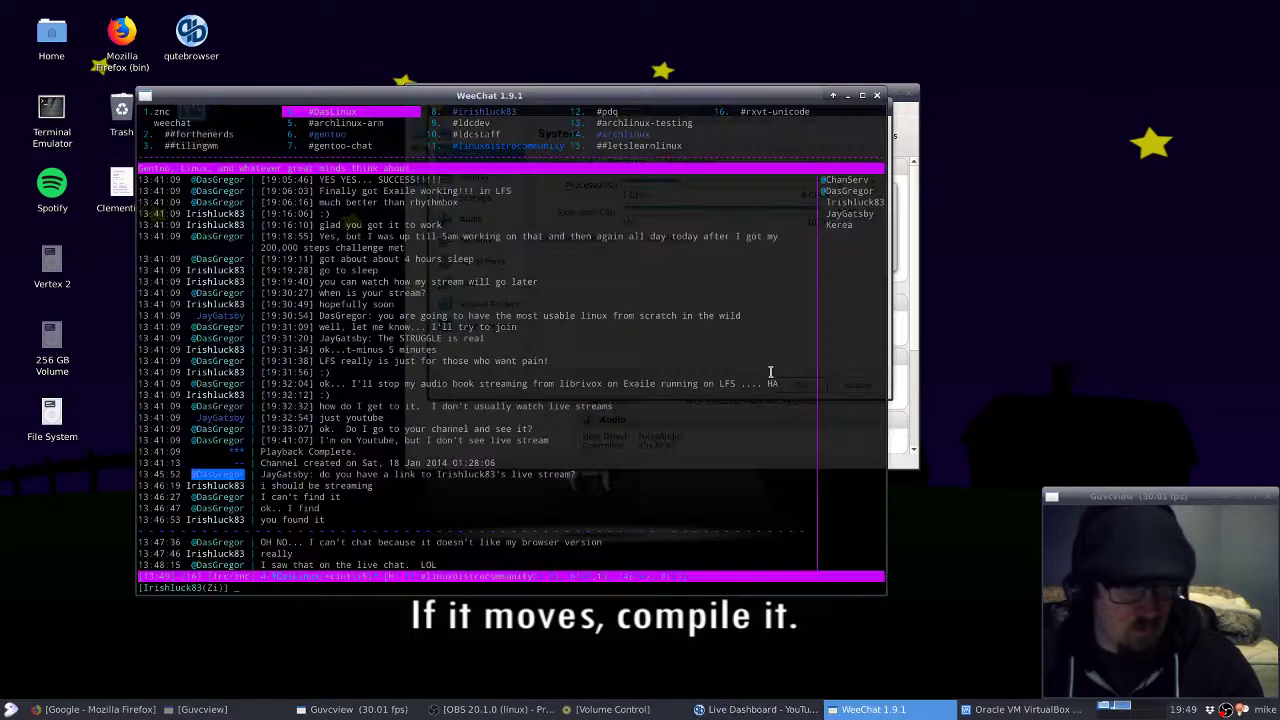
pyautogui.click(466, 146)
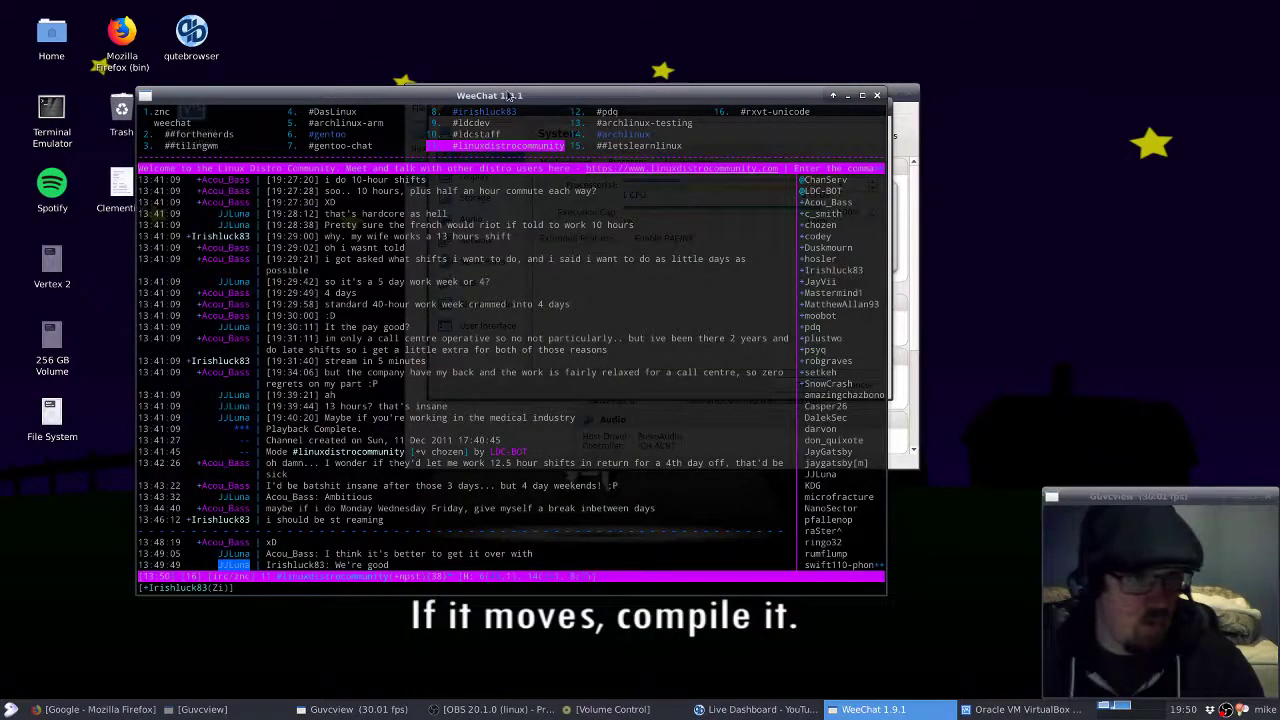
pyautogui.click(847, 96)
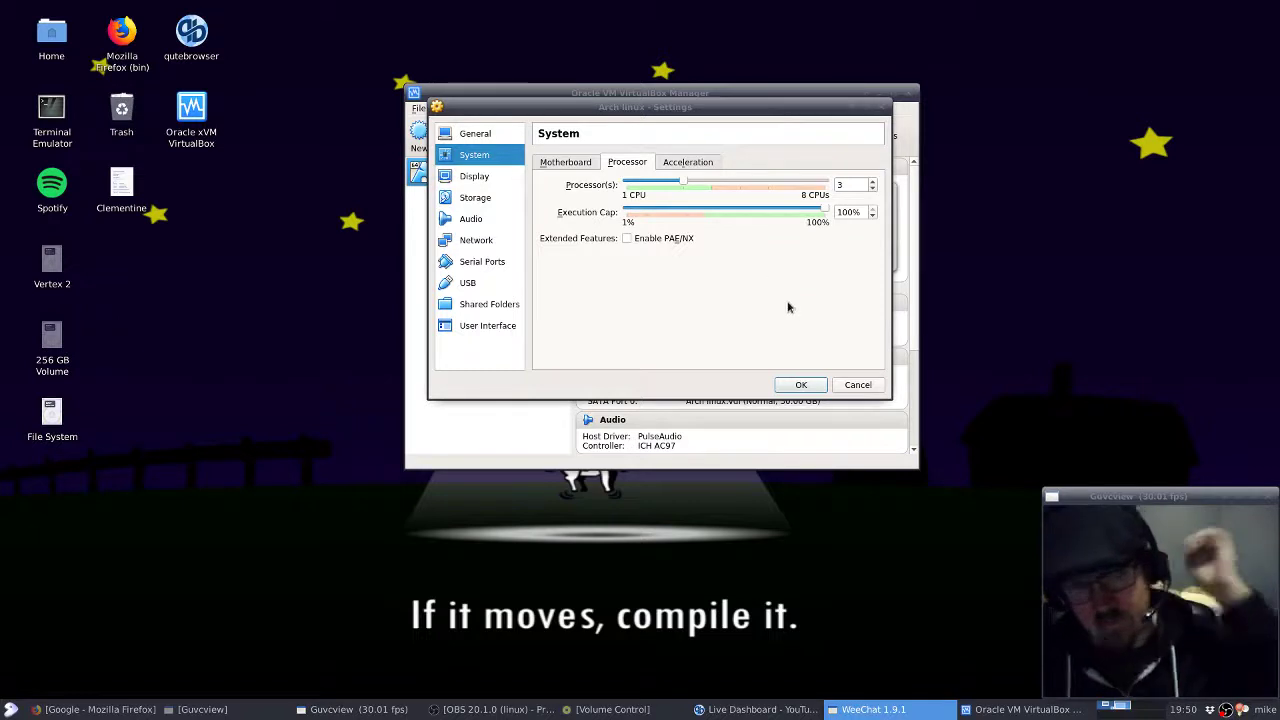
# Save the processor settings and load archlinux-2017.11.01-x86_64.iso from the Downloads folder into the machine's empty IDE optical drive
pyautogui.click(815, 393)
pyautogui.click(812, 389)
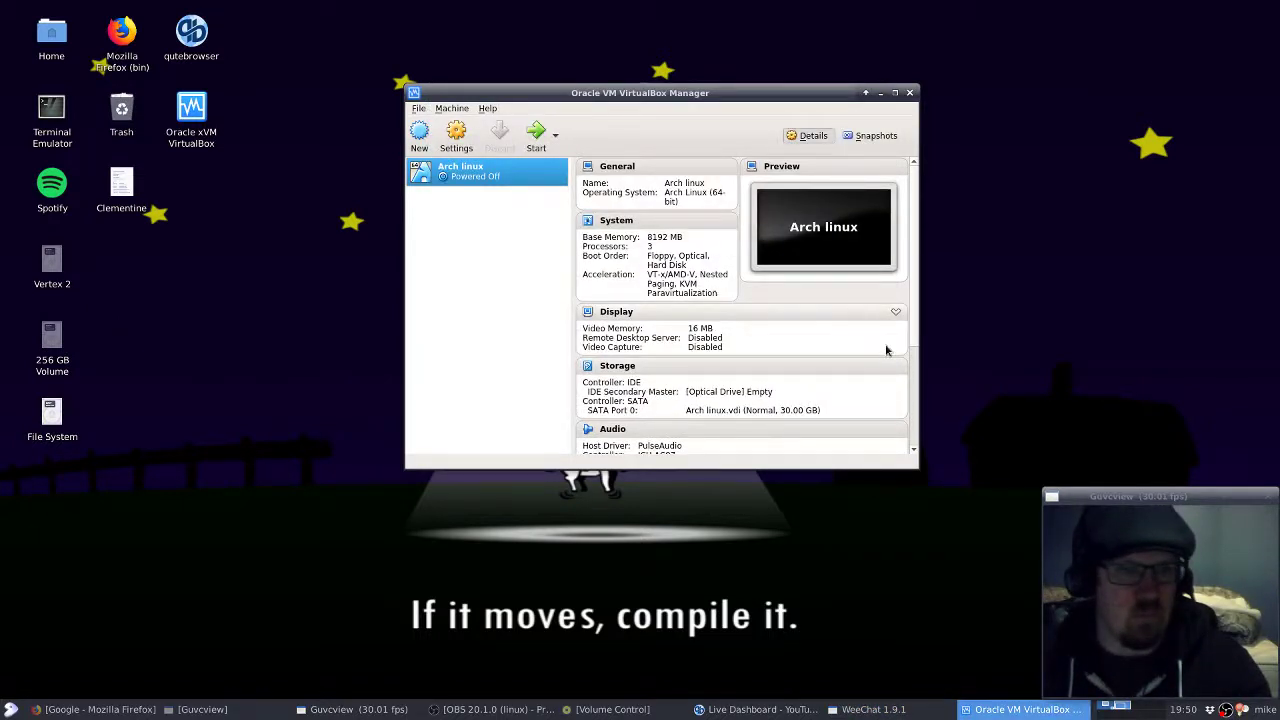
pyautogui.click(456, 136)
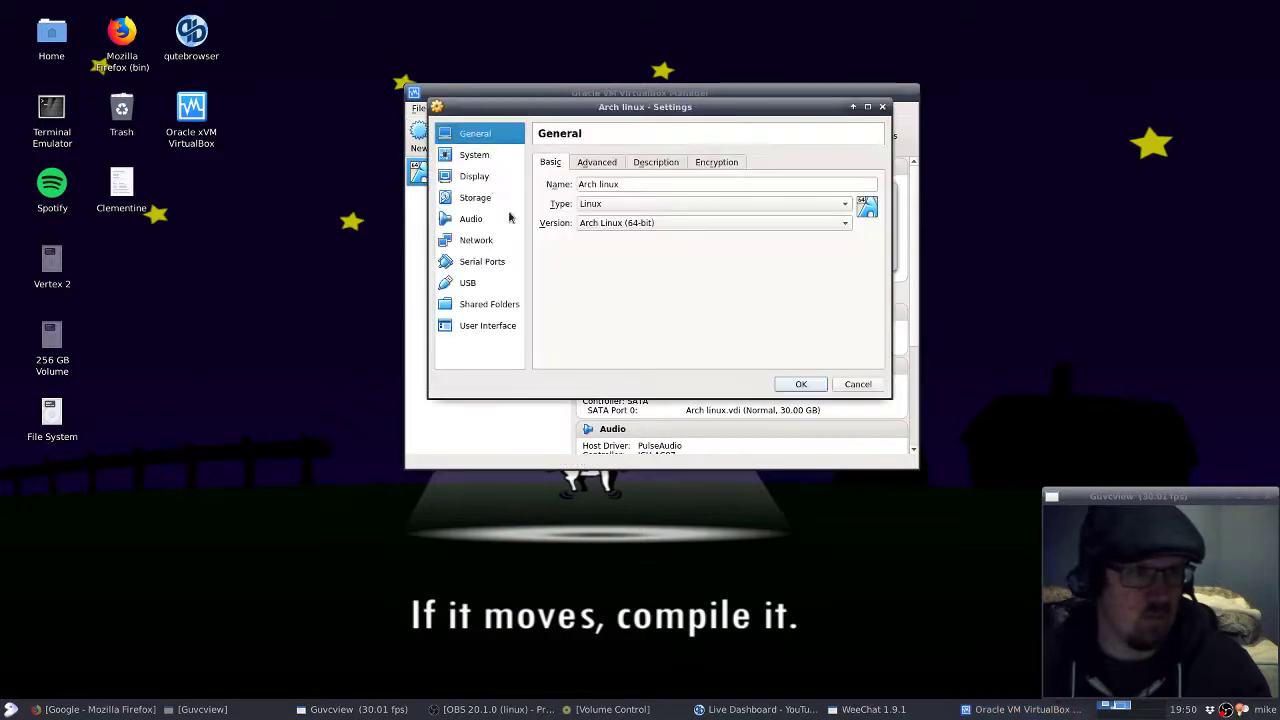
pyautogui.click(487, 180)
pyautogui.click(493, 200)
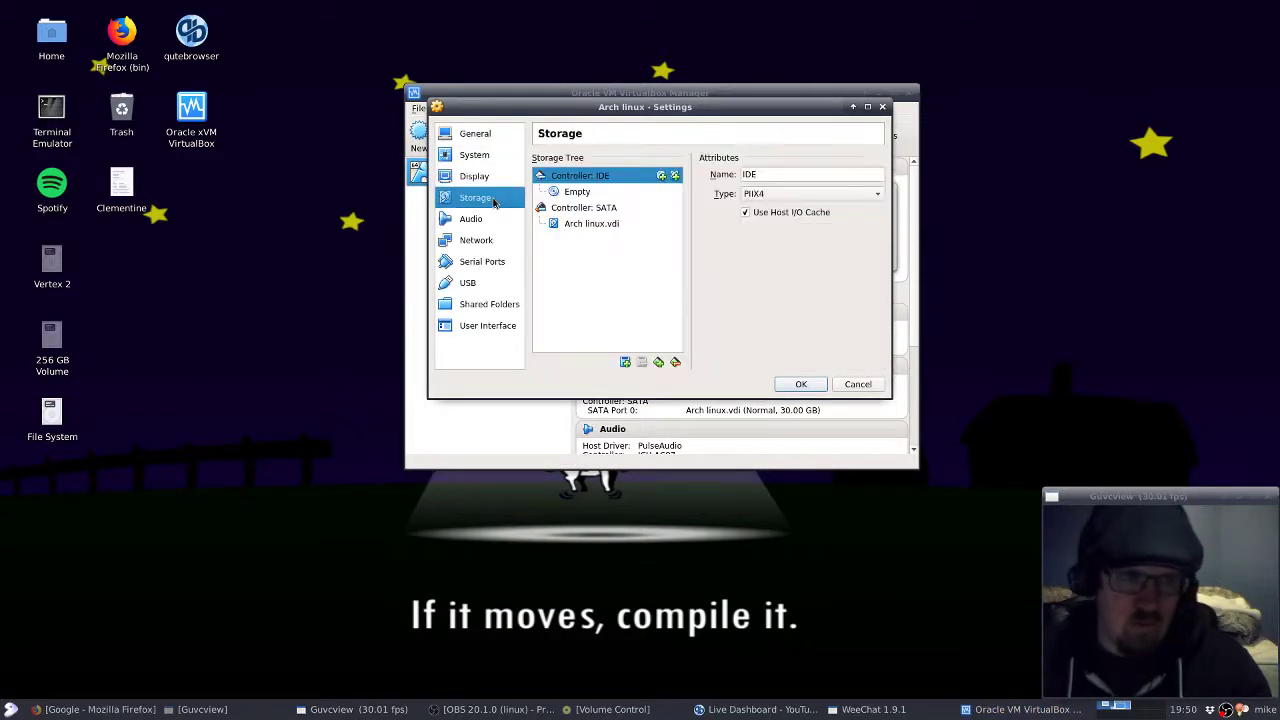
pyautogui.click(610, 194)
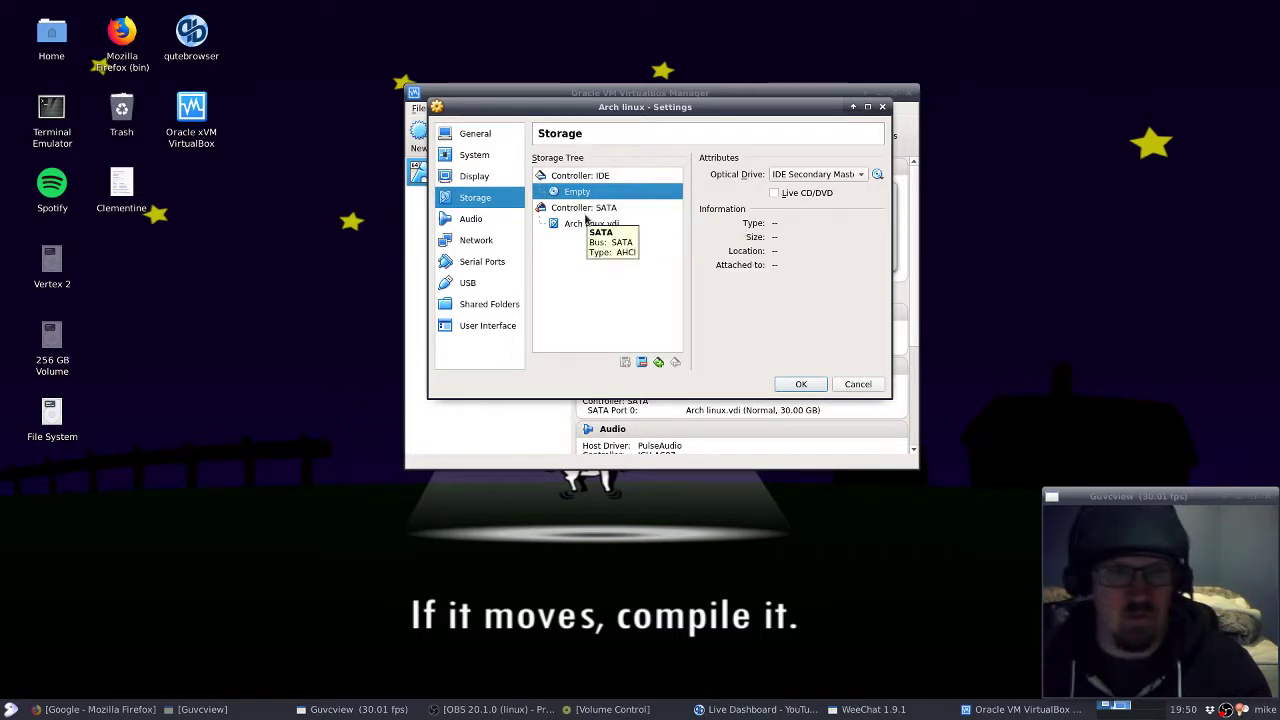
pyautogui.click(877, 174)
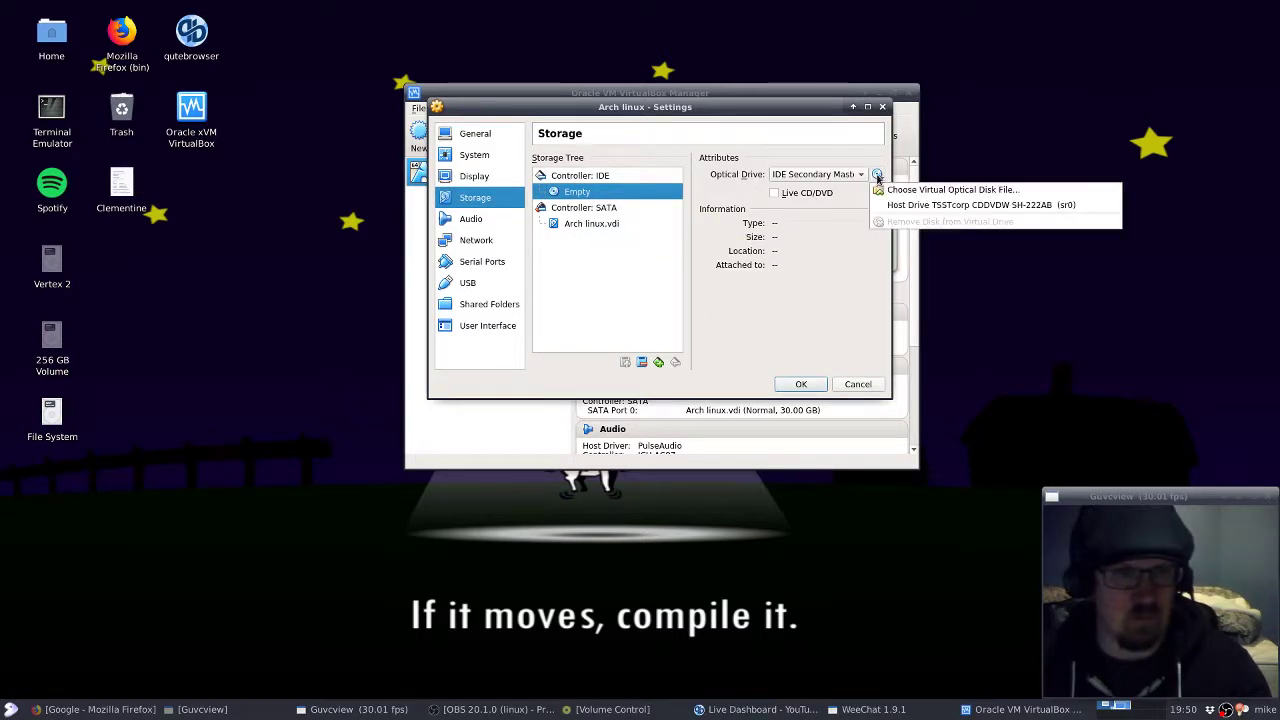
pyautogui.click(925, 191)
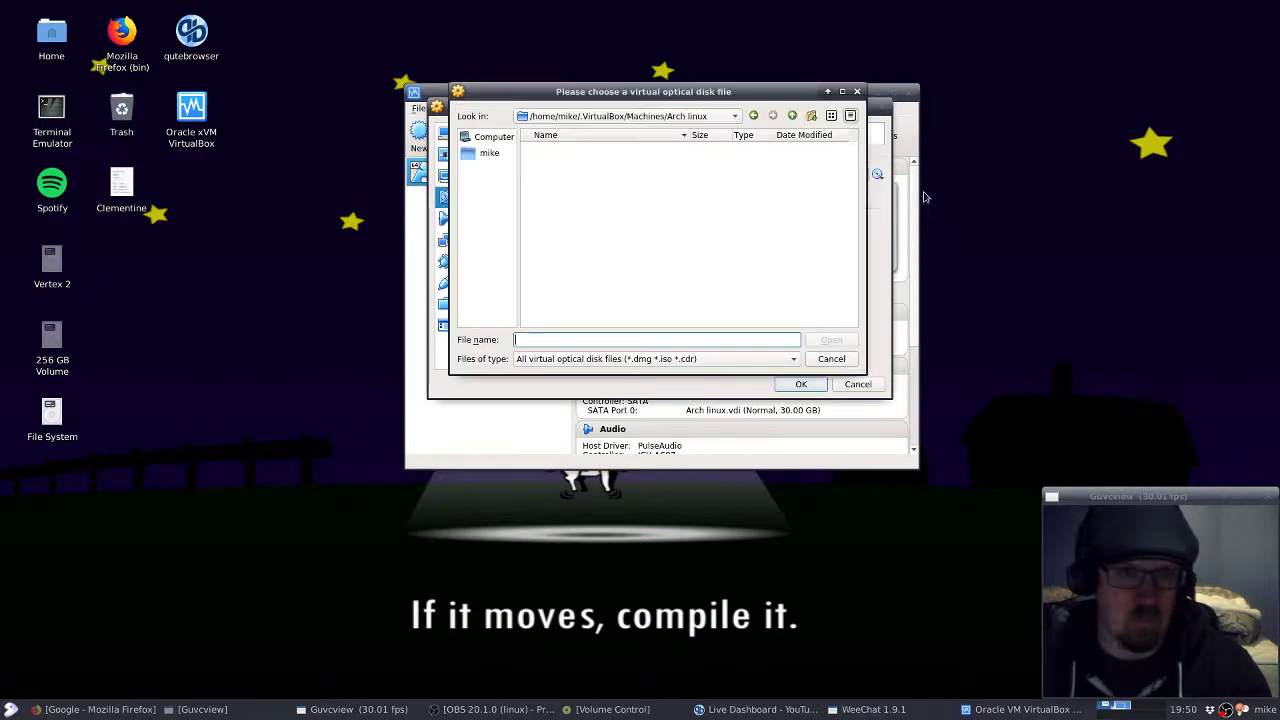
pyautogui.click(488, 153)
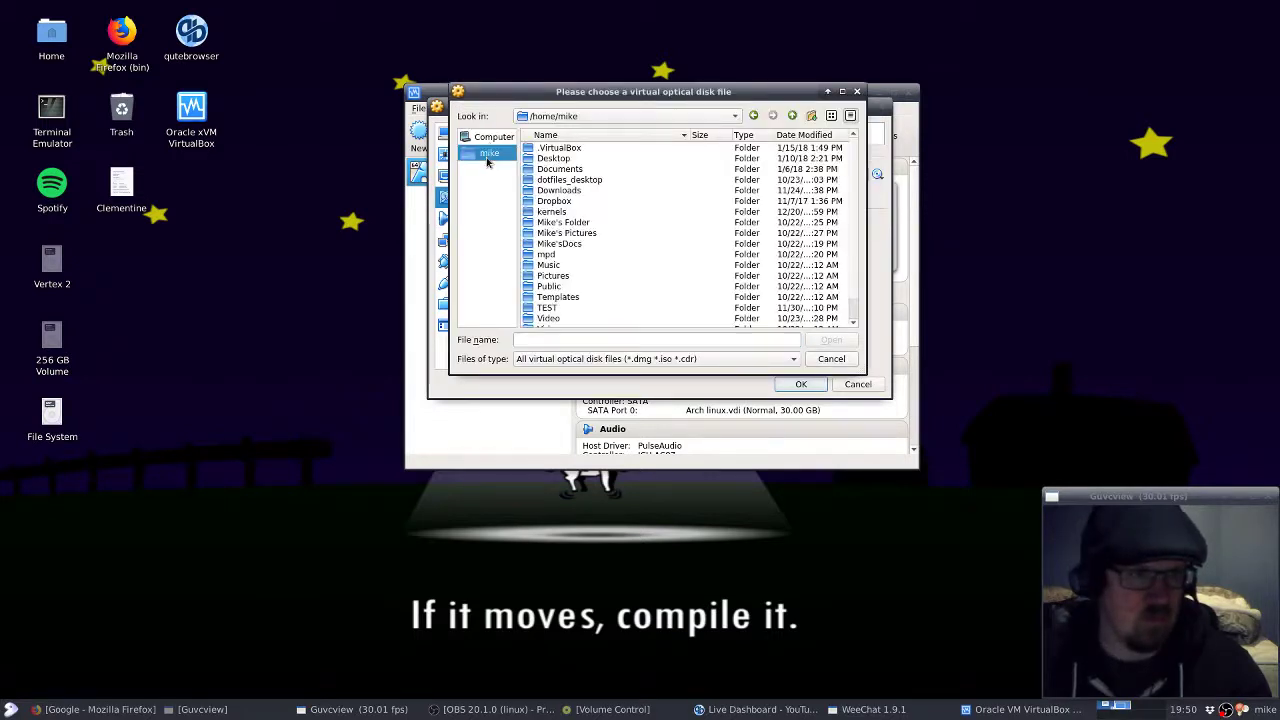
pyautogui.doubleClick(606, 191)
pyautogui.click(609, 149)
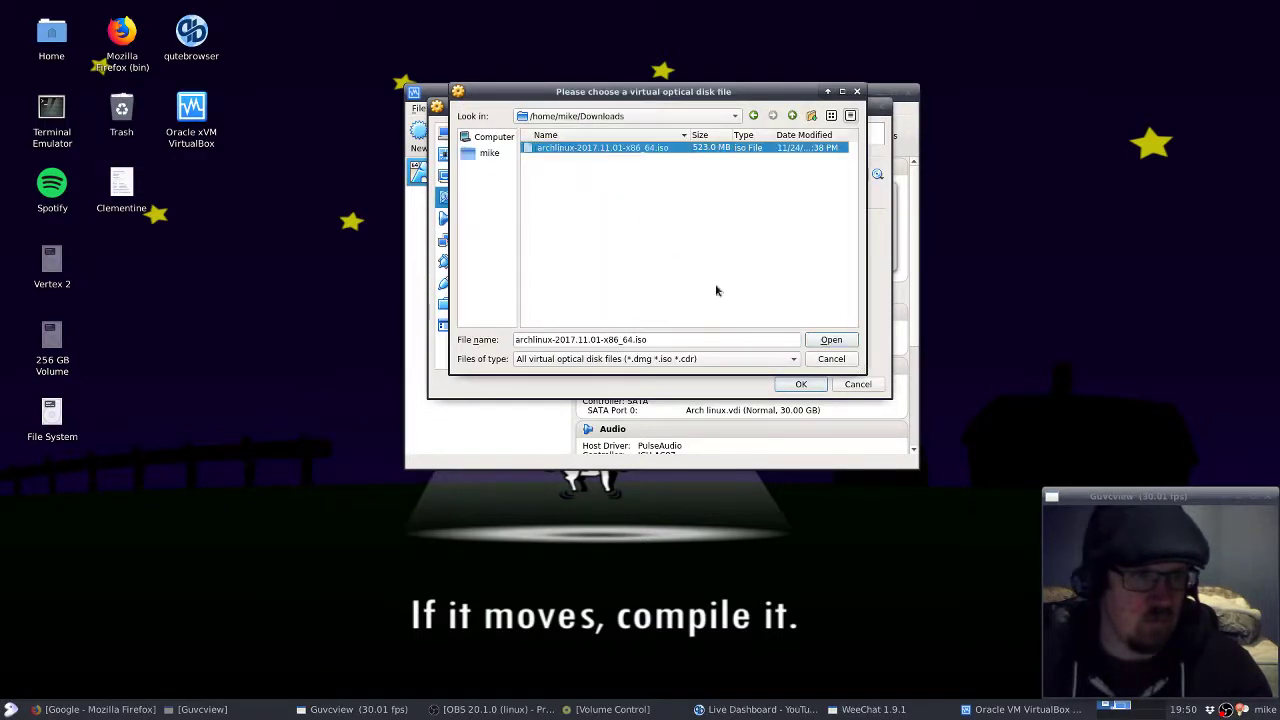
pyautogui.click(831, 340)
pyautogui.click(801, 384)
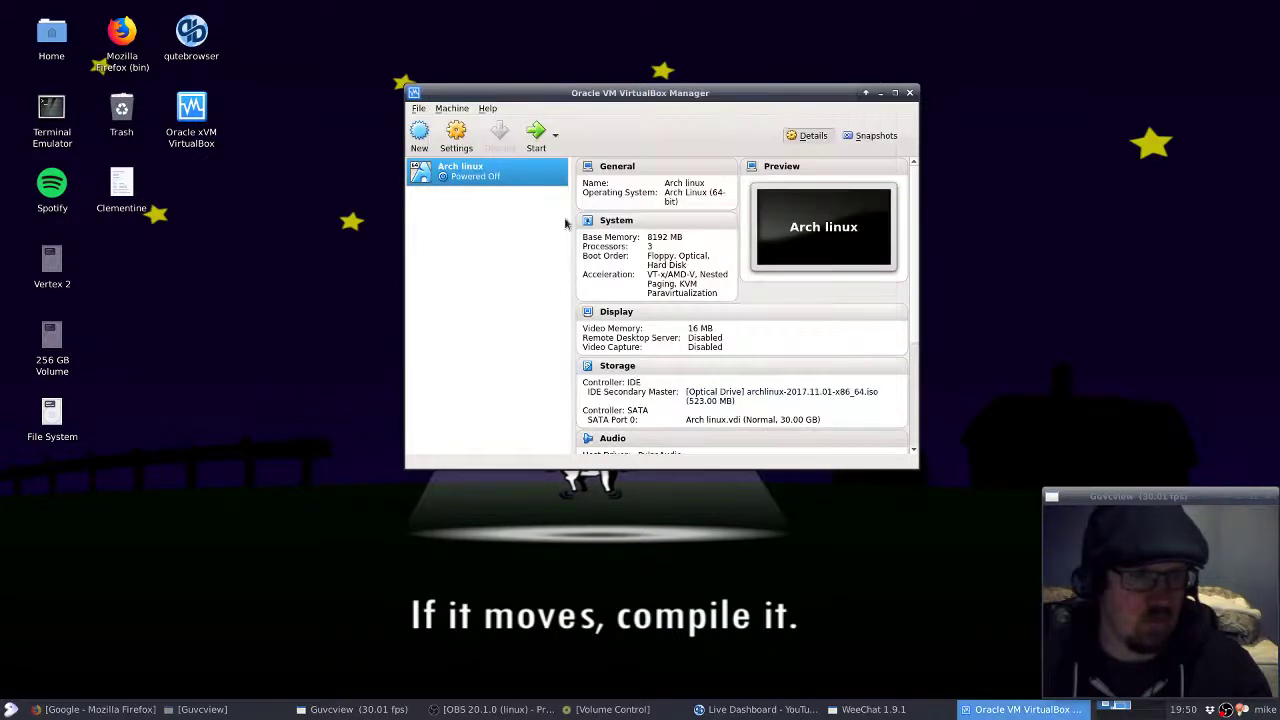
# Start the Arch linux virtual machine, maximize it in Scaled Mode and boot Arch Linux (x86_64) from its boot menu
pyautogui.click(536, 131)
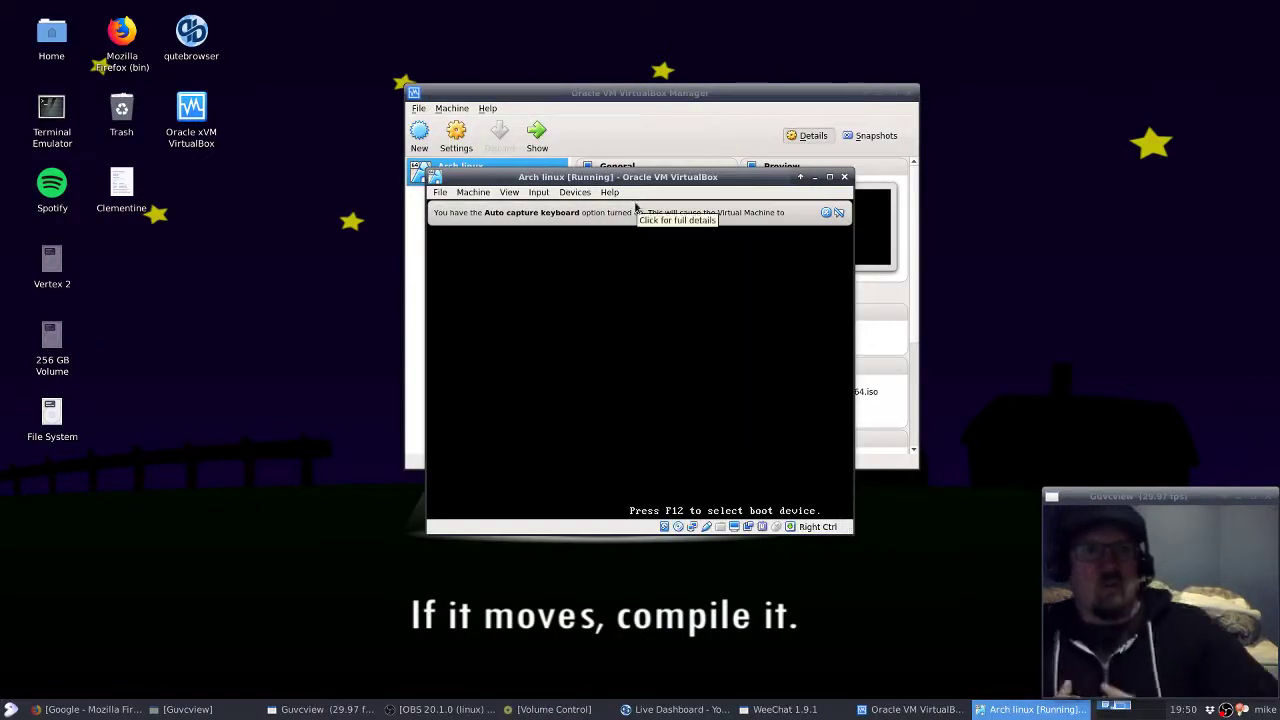
pyautogui.click(838, 212)
pyautogui.click(537, 192)
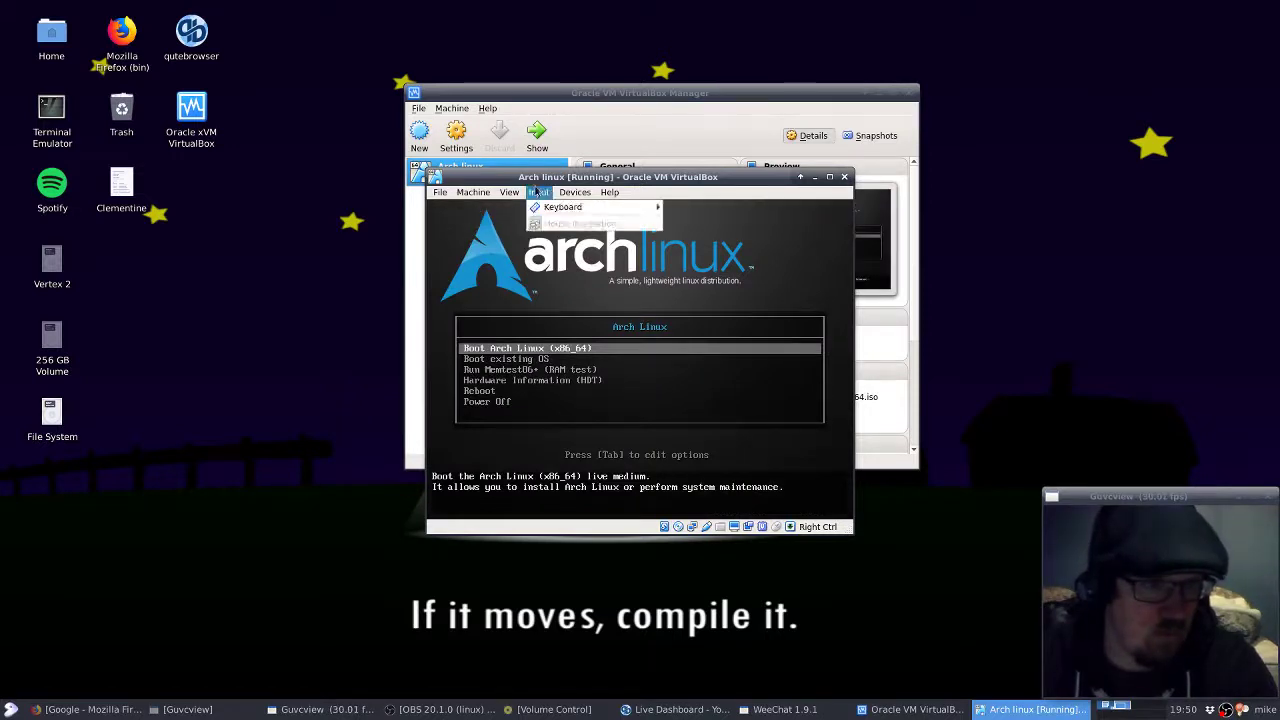
pyautogui.moveTo(512, 193)
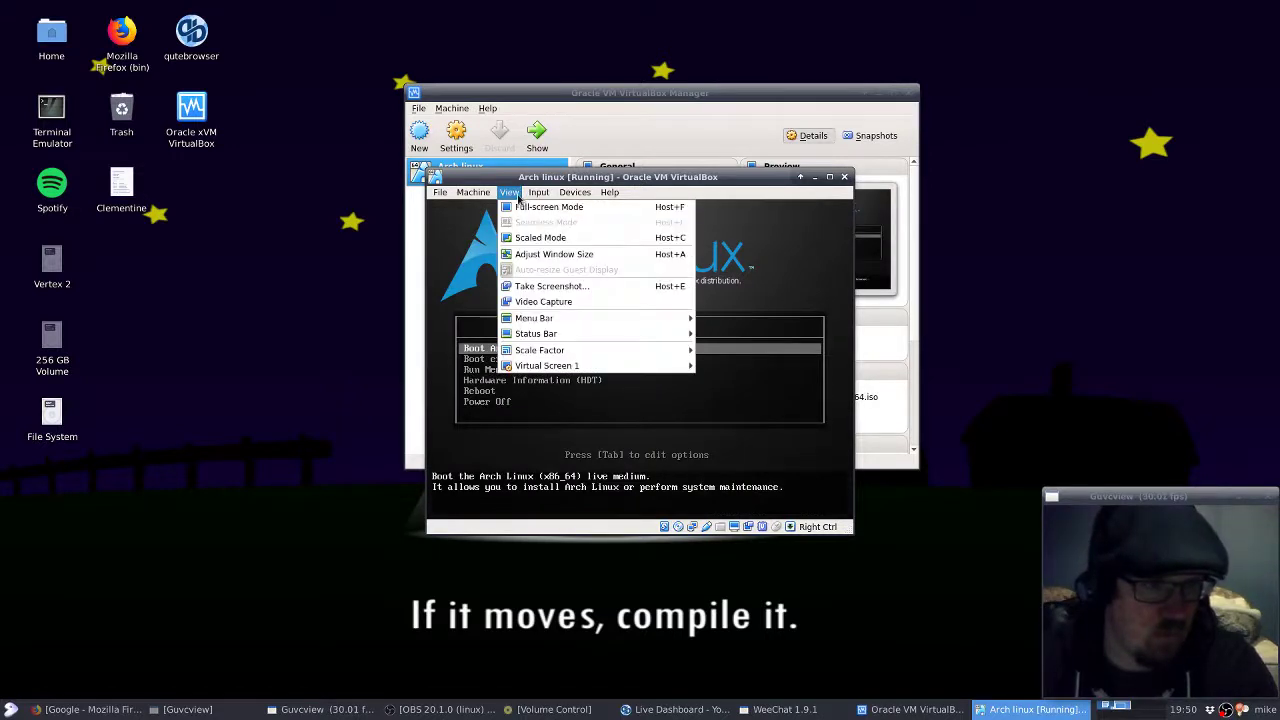
pyautogui.click(551, 238)
pyautogui.press('Return')
pyautogui.moveTo(646, 175); pyautogui.dragTo(265, 2)
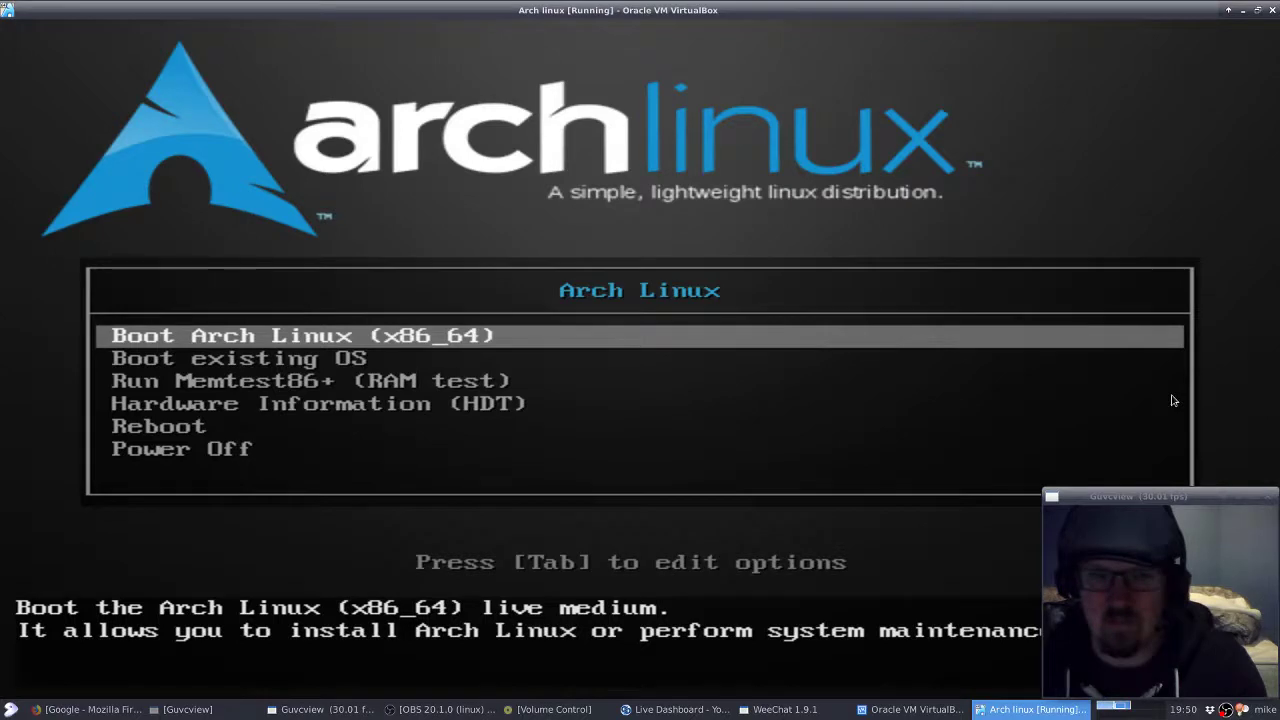
pyautogui.press('Return')
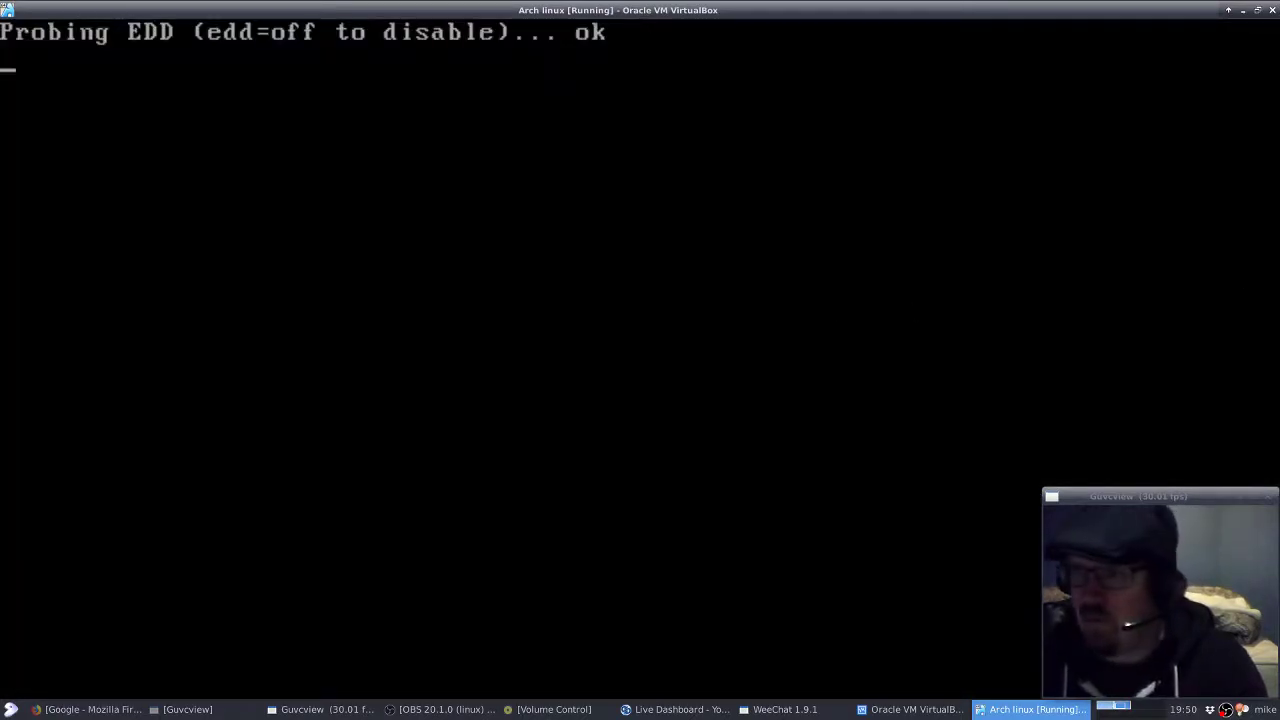
# Try to ping google.com from the live system's root prompt and interrupt the command
pyautogui.hotkey('alt', 'Tab')
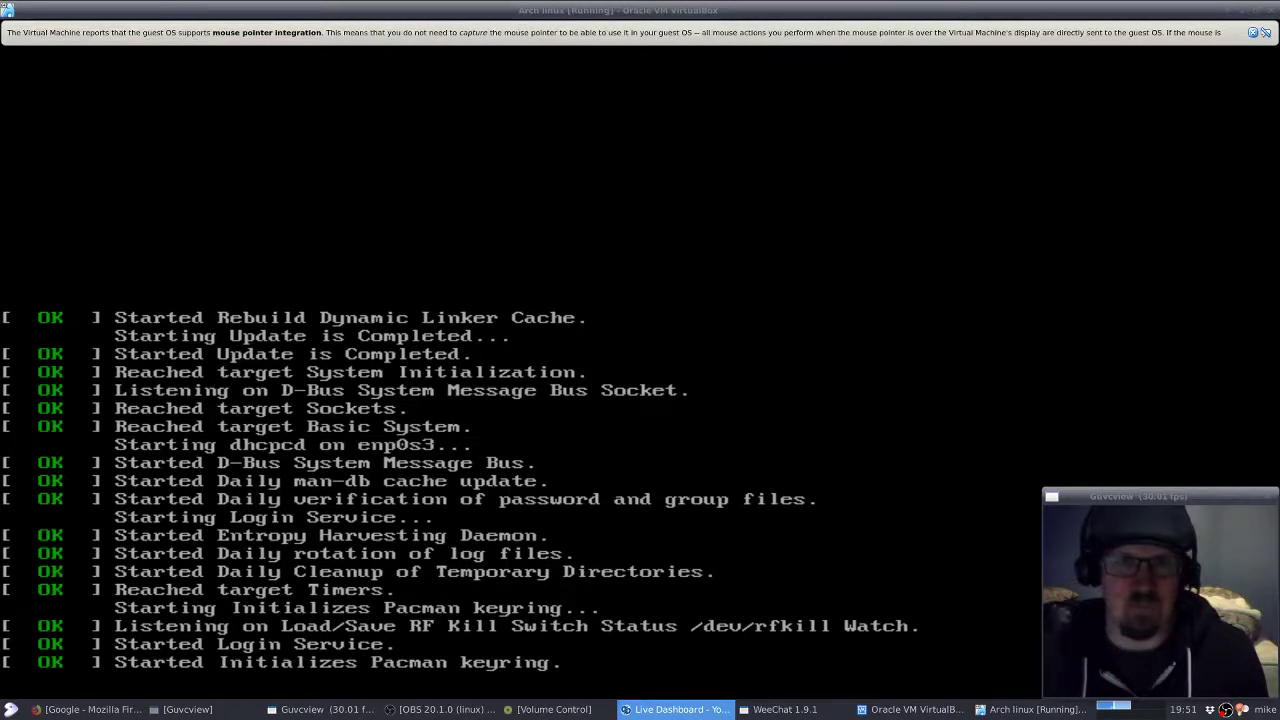
pyautogui.click(692, 6)
pyautogui.write('ping ')
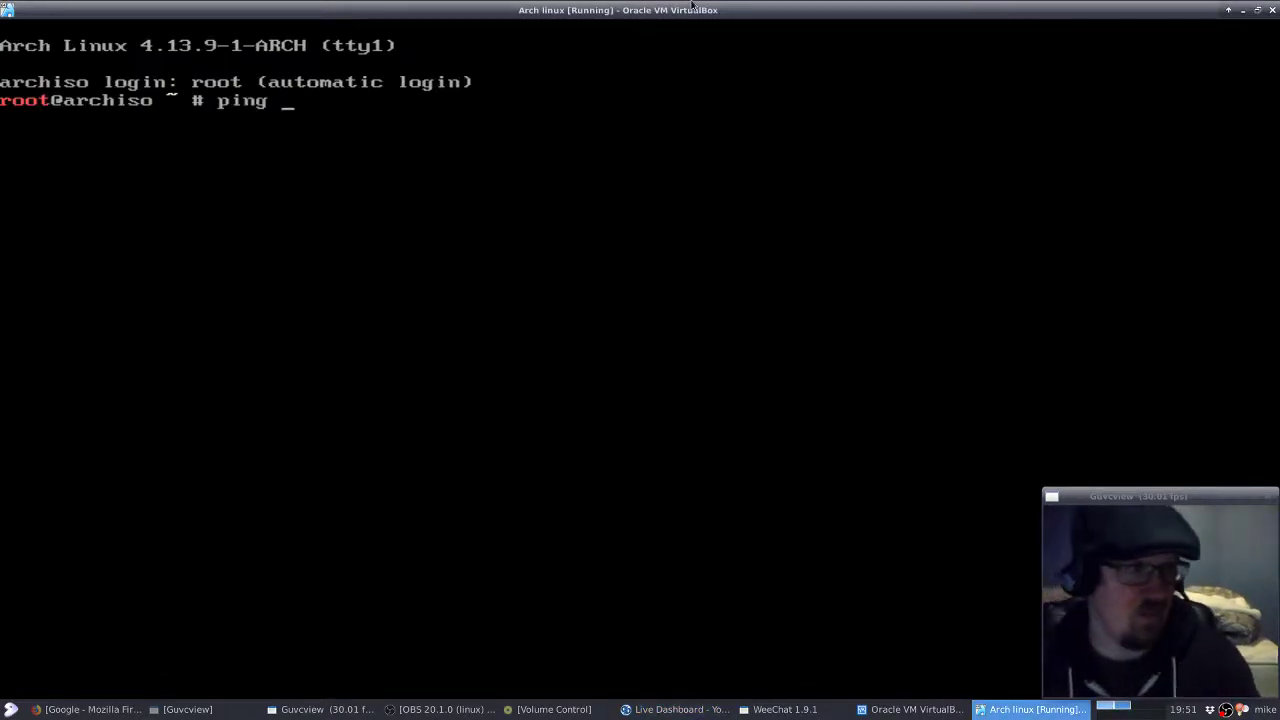
pyautogui.write('google.com')
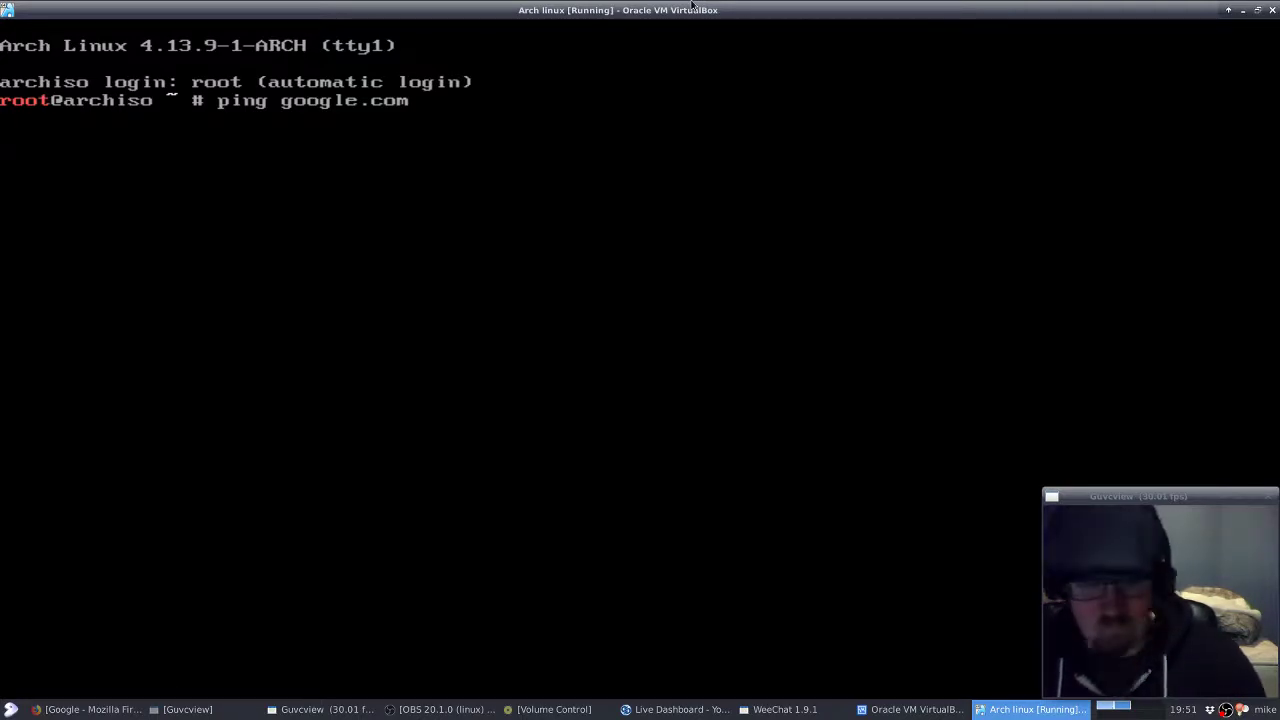
pyautogui.hotkey('ctrl', 'c')
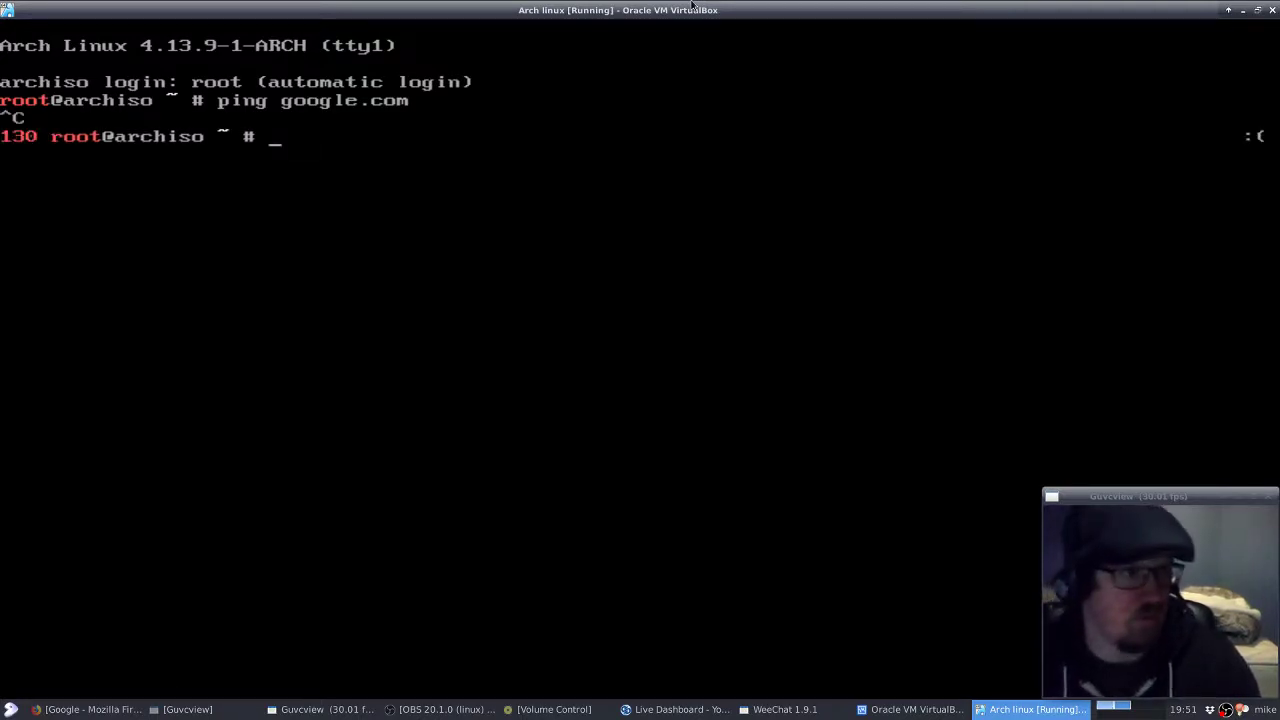
pyautogui.write('ping -ccc')
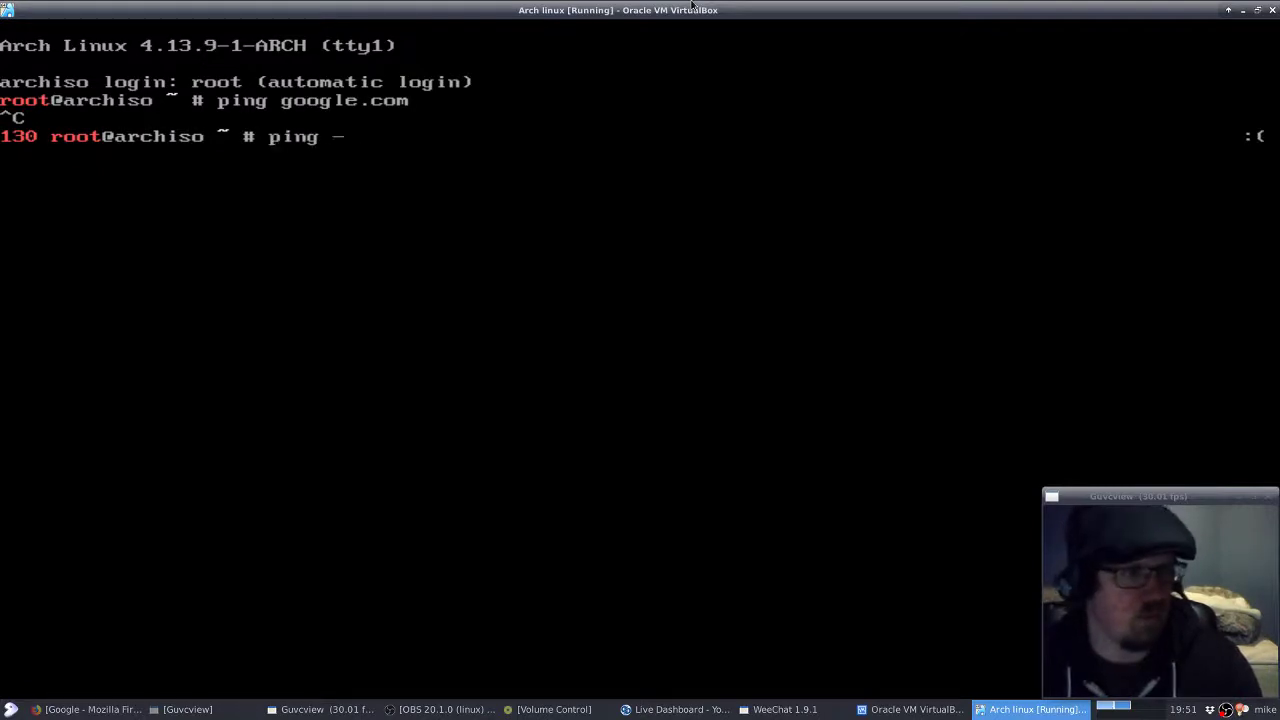
pyautogui.press('BackSpace')
pyautogui.press('BackSpace')
pyautogui.write('3')
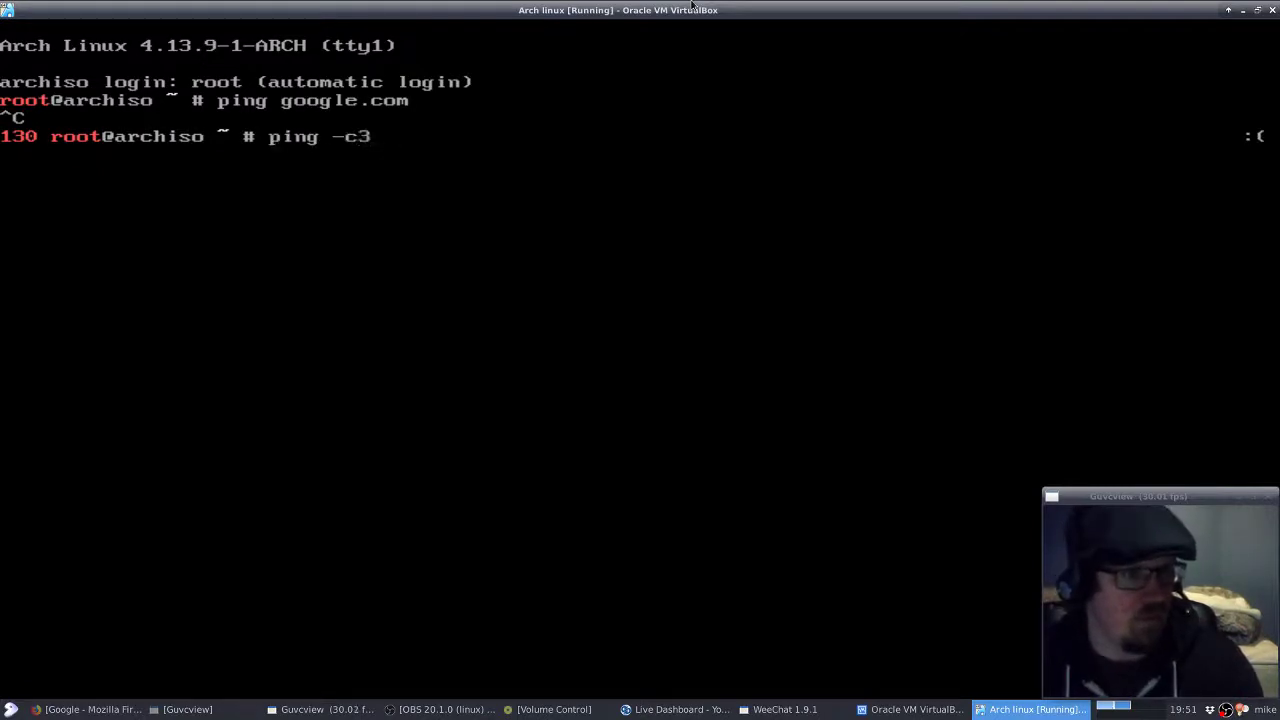
pyautogui.write(' www.geno')
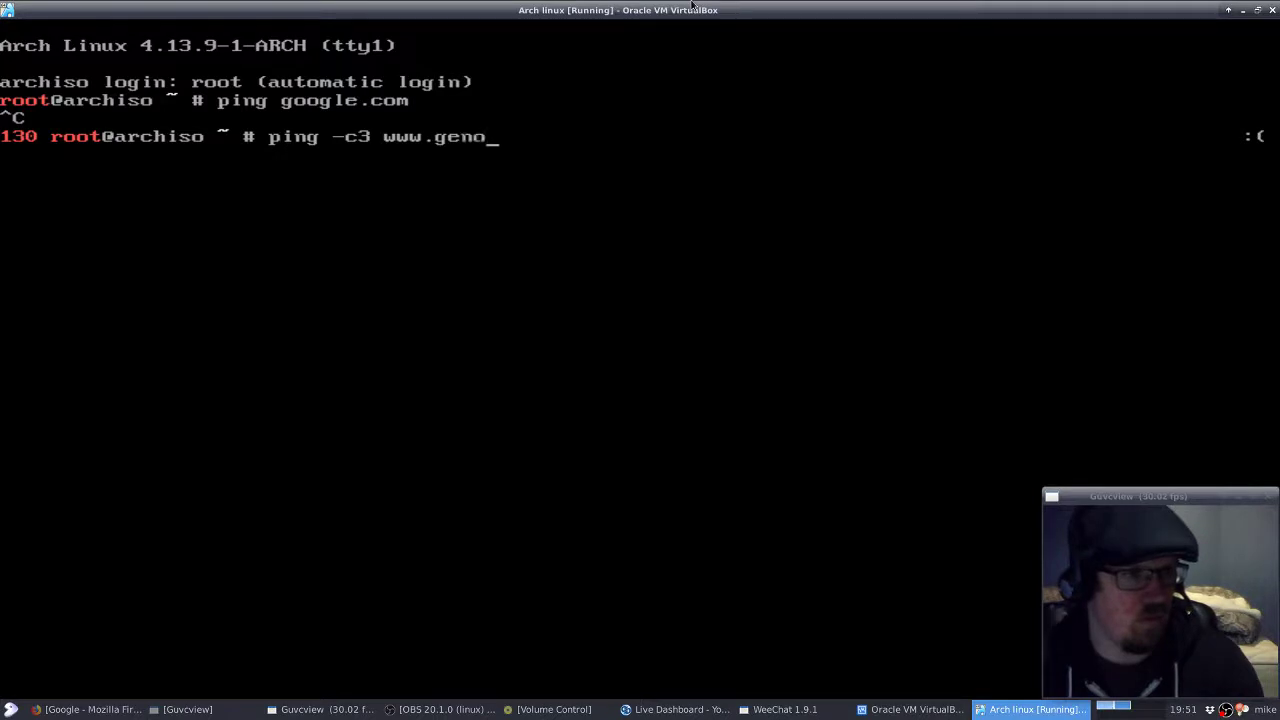
pyautogui.press('BackSpace')
pyautogui.write('too.org')
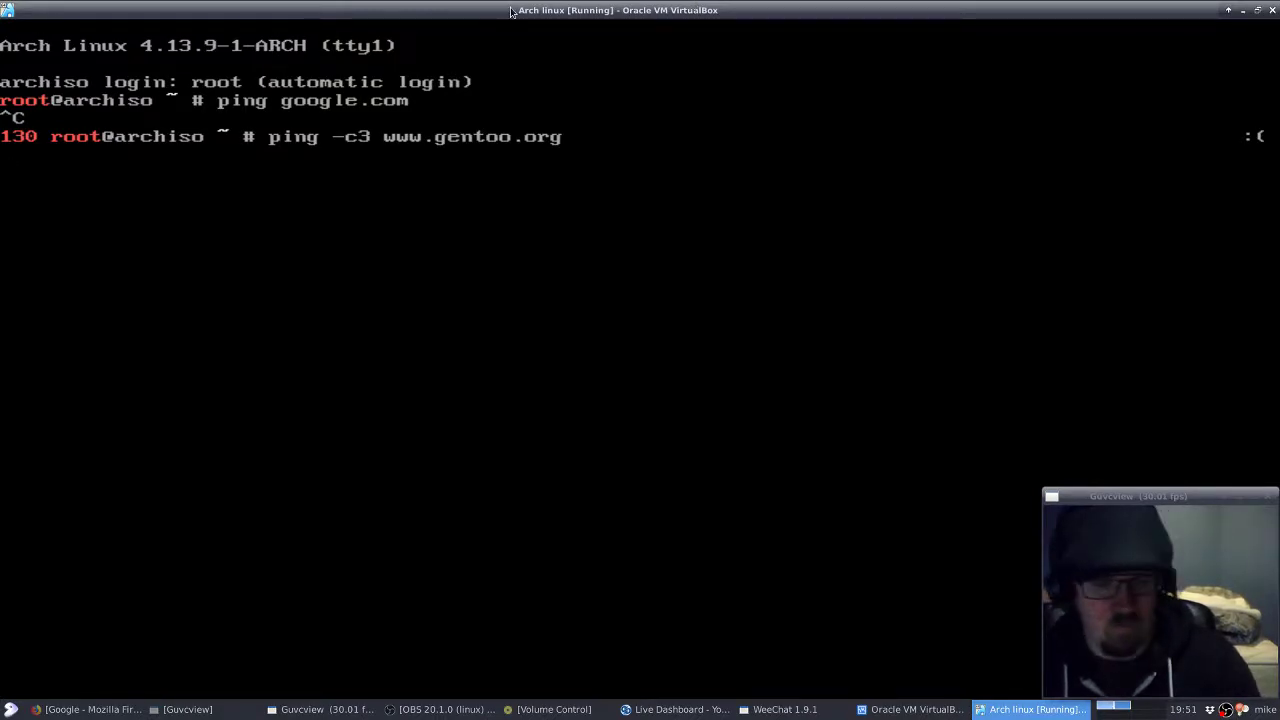
pyautogui.hotkey('ctrl', 'c')
# Try to force a refresh of the package databases with pacman -Syy
pyautogui.write('pacman -Syy')
pyautogui.press('Return')
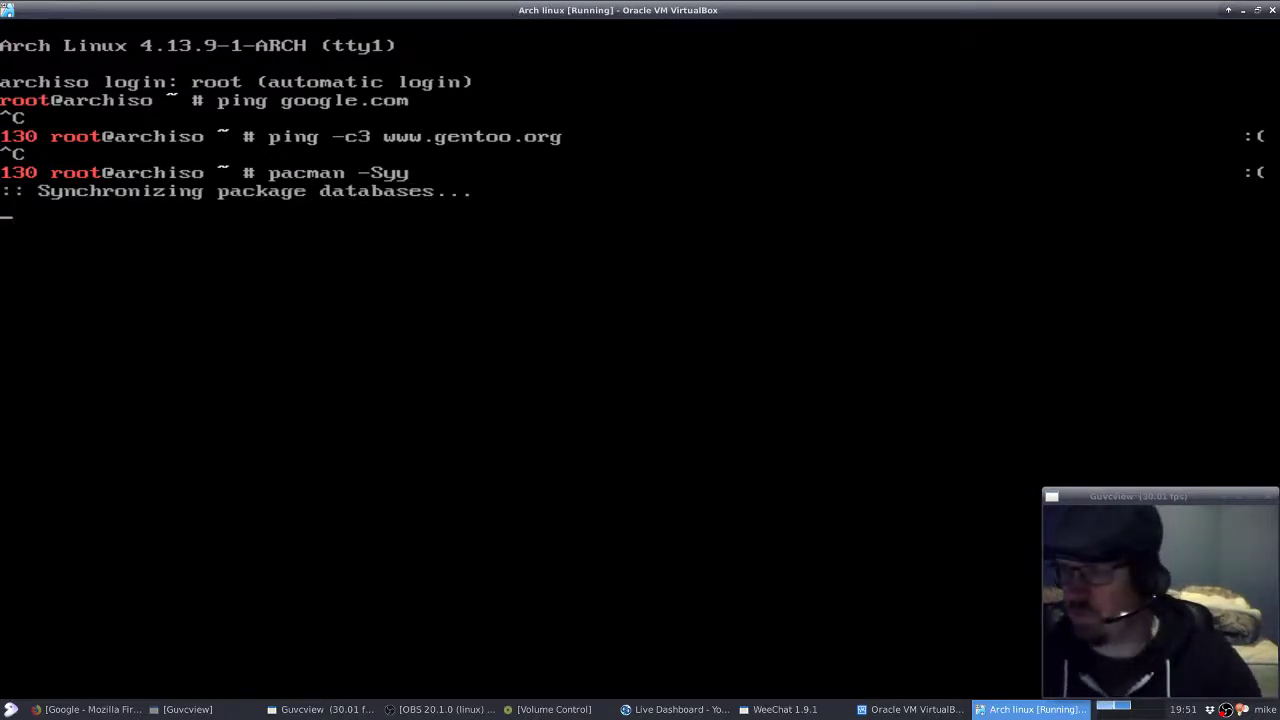
pyautogui.click(677, 709)
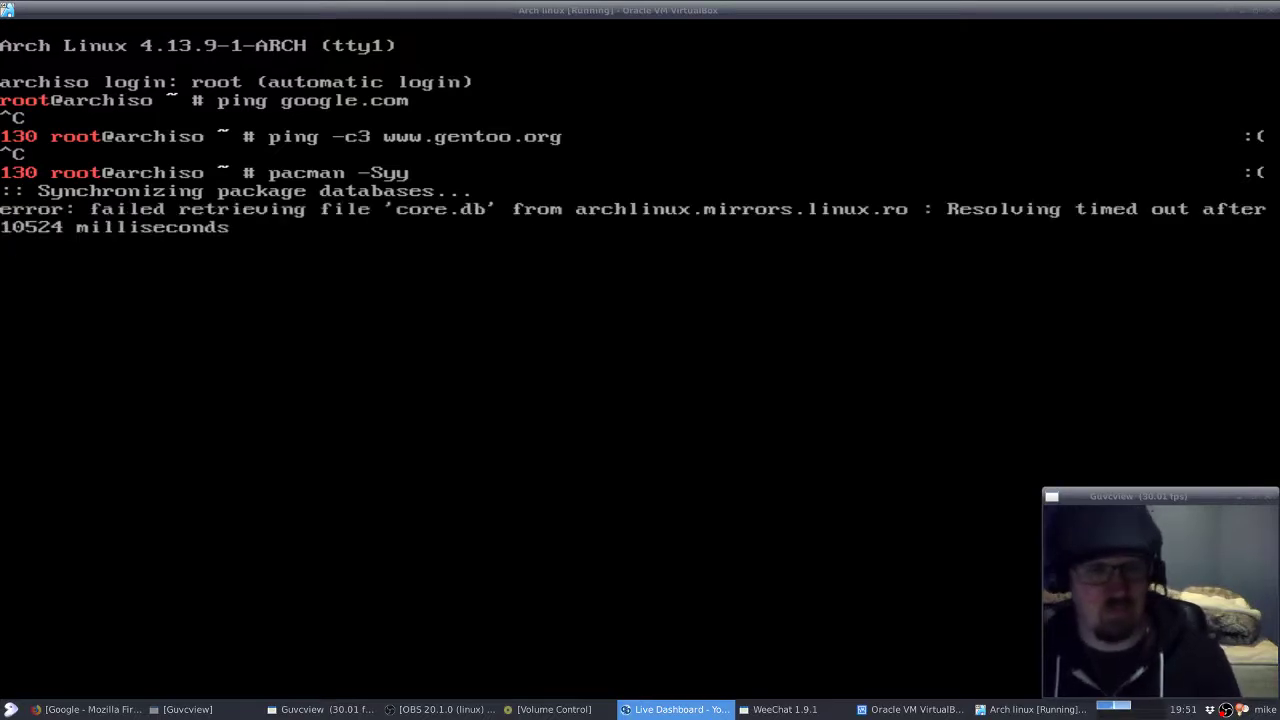
pyautogui.click(794, 5)
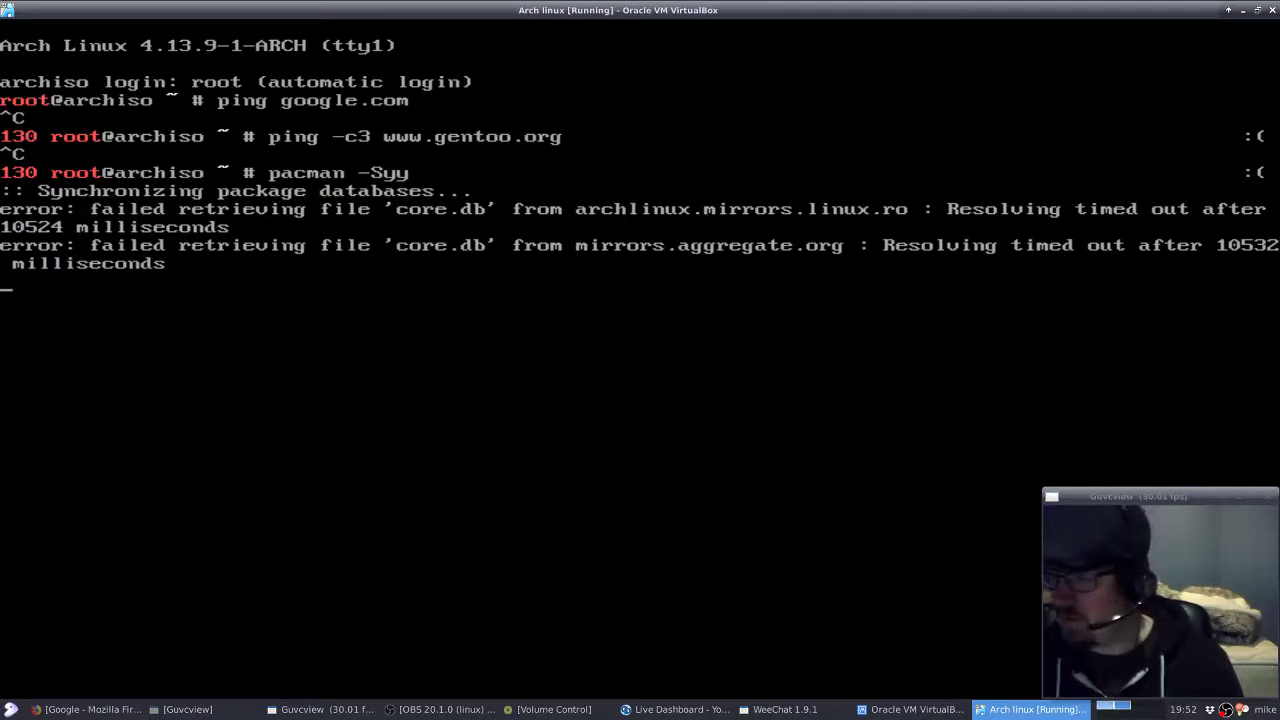
pyautogui.hotkey('alt', 'Tab')
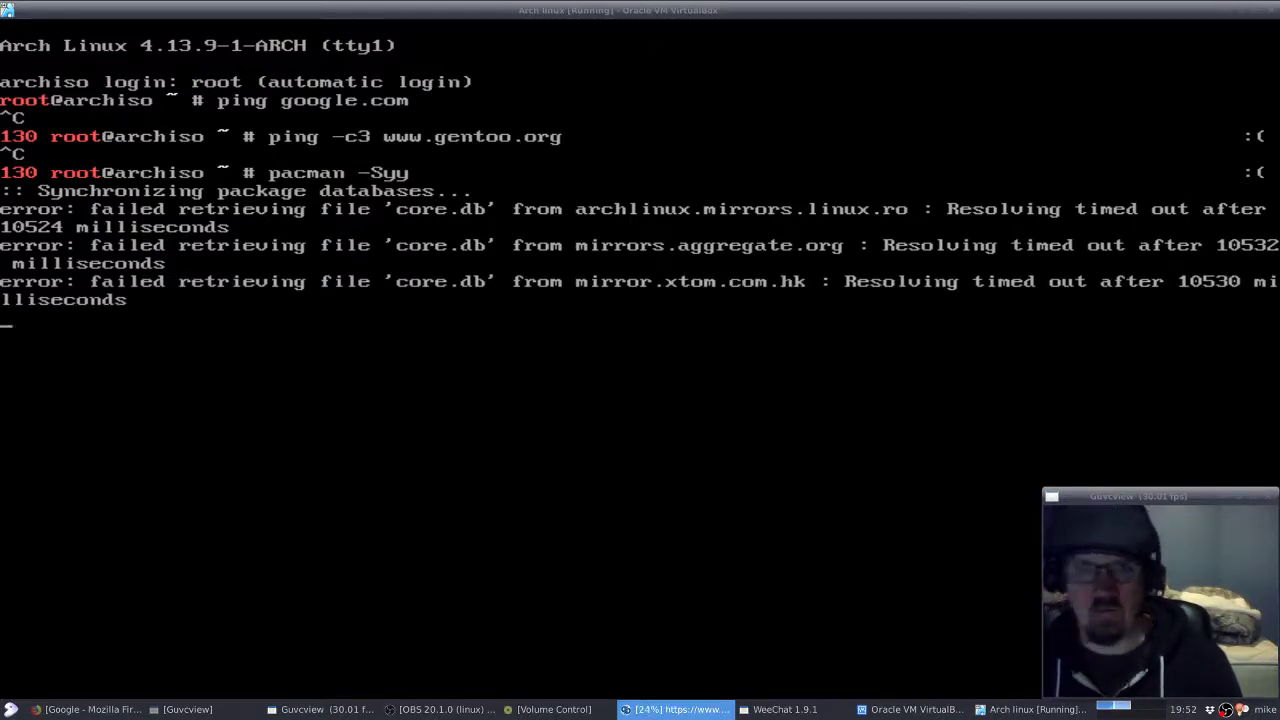
pyautogui.click(1017, 713)
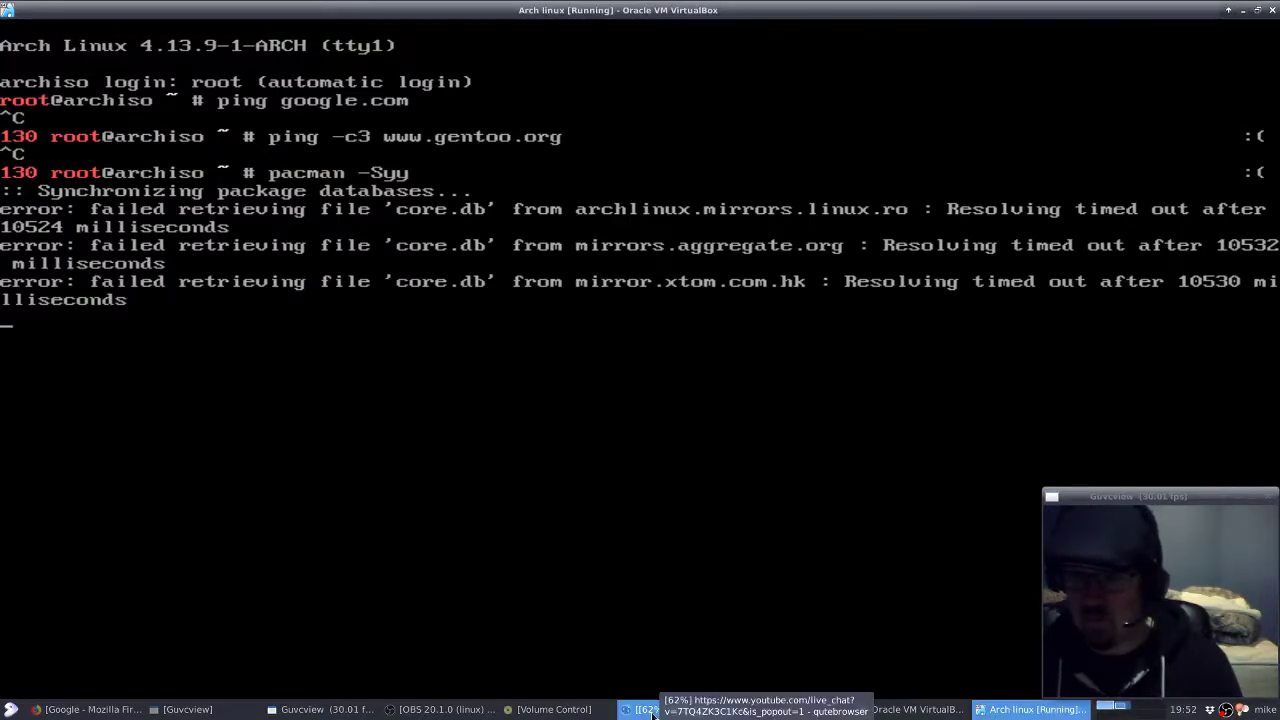
pyautogui.click(652, 713)
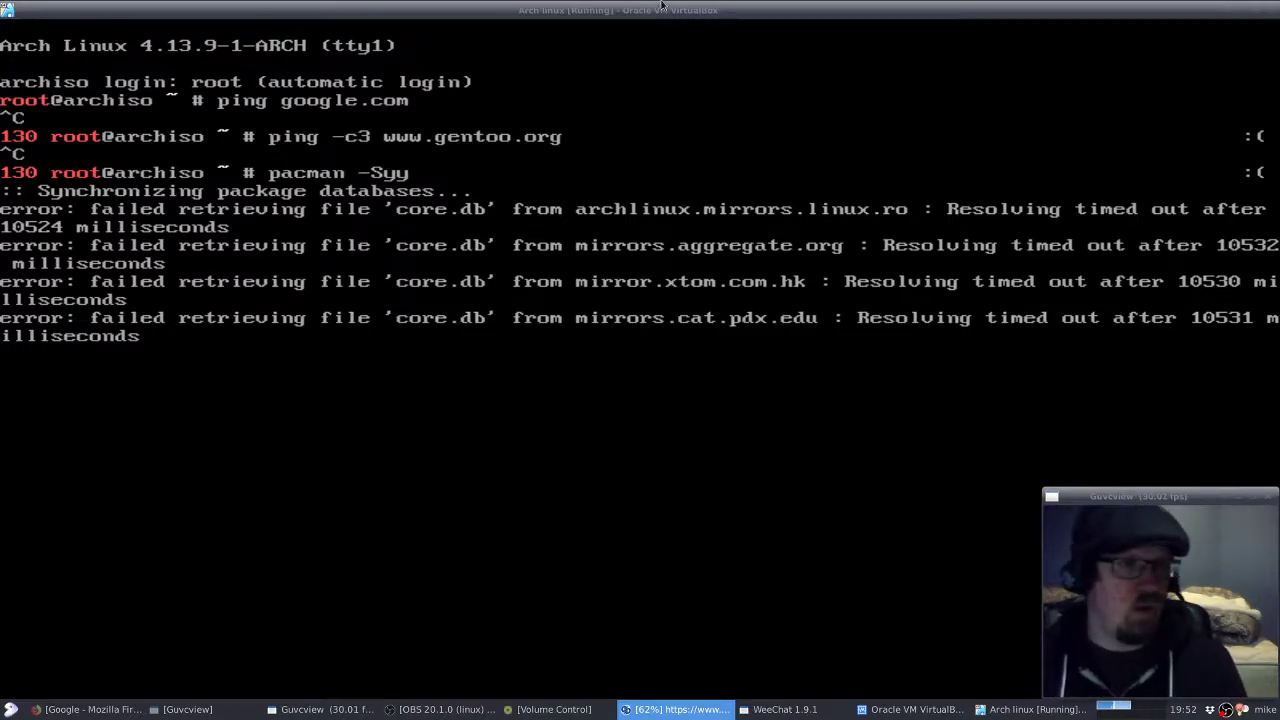
pyautogui.click(713, 8)
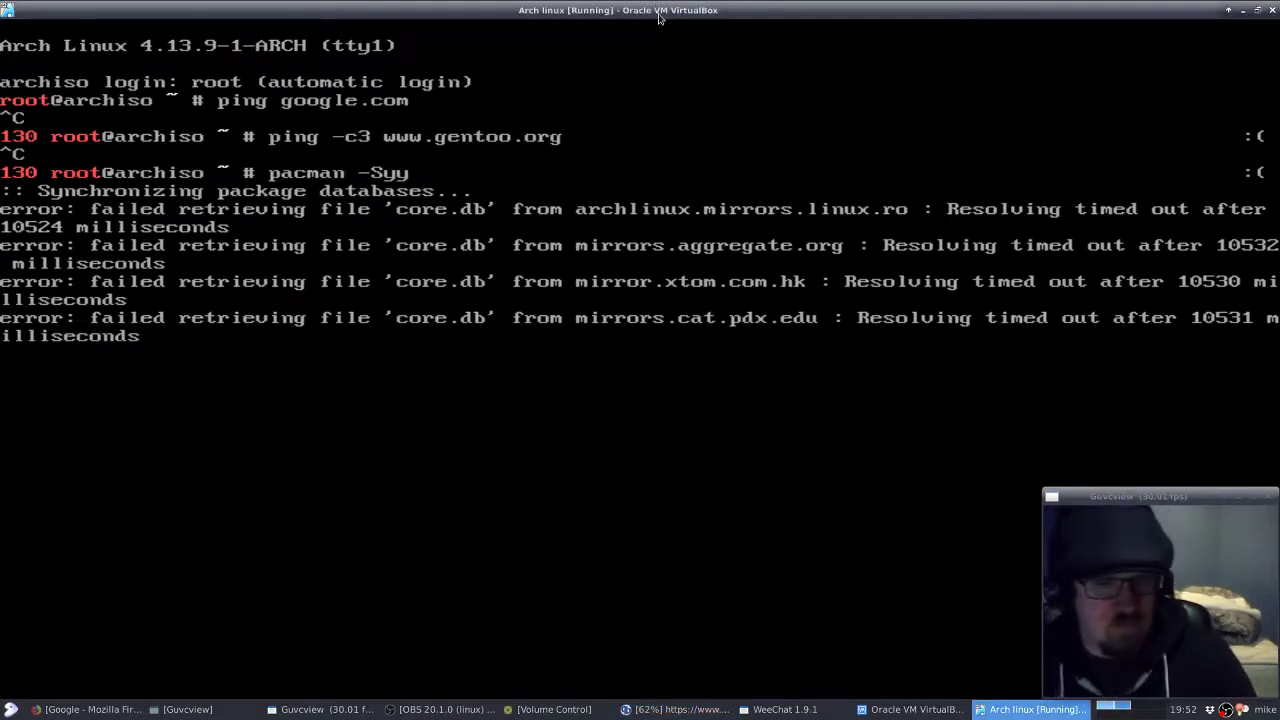
# Interrupt the running package database synchronization and clear the terminal
pyautogui.hotkey('ctrl', 'c')
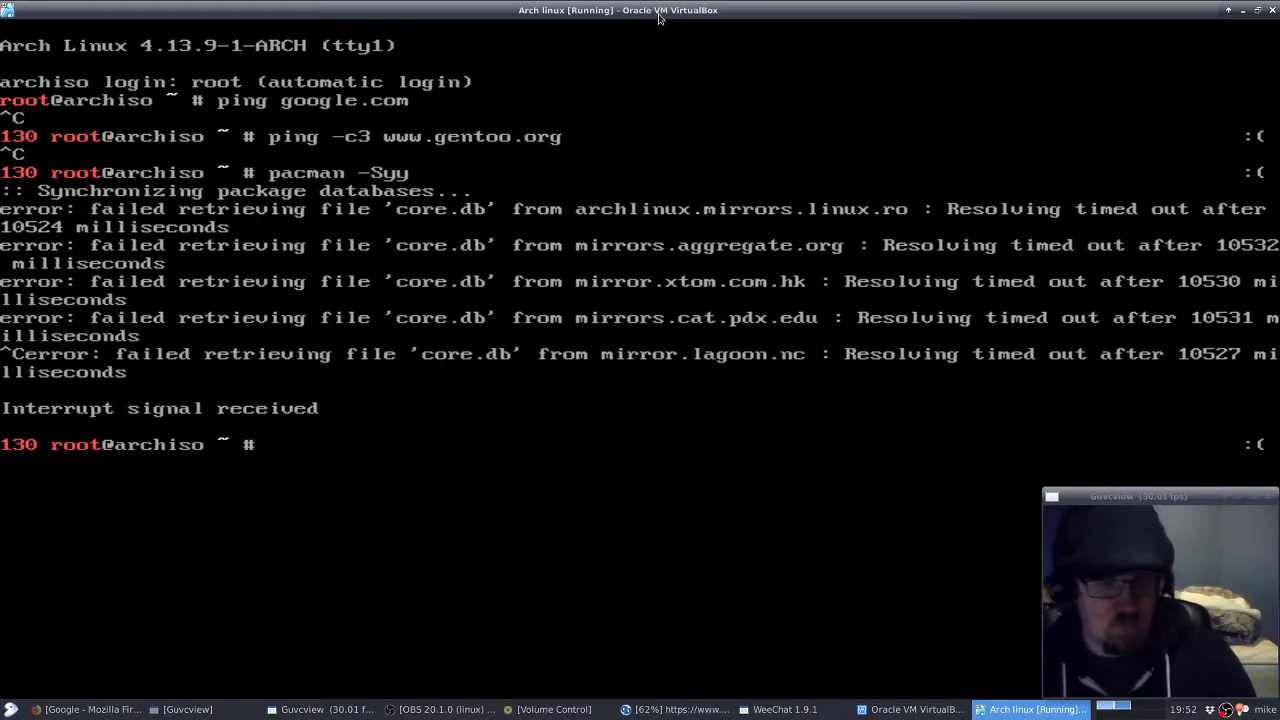
pyautogui.press('Return')
pyautogui.write('clear')
pyautogui.press('Return')
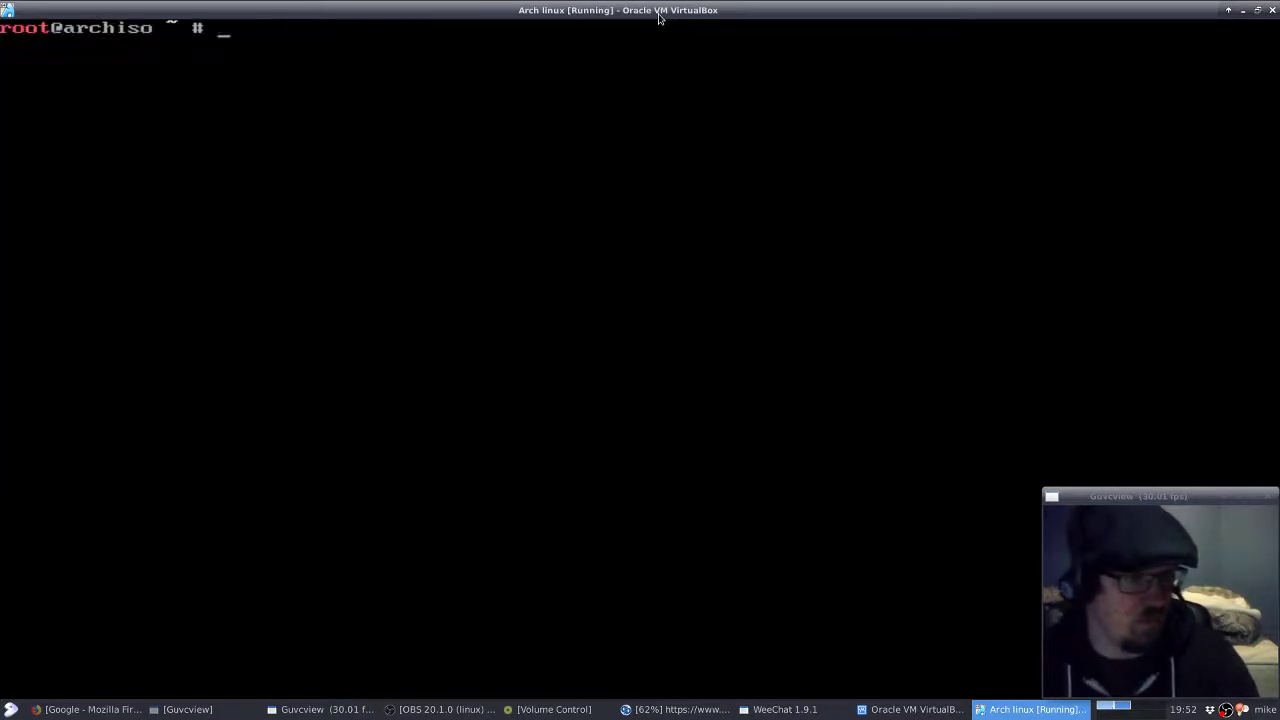
# Close the Arch linux virtual machine by powering it off
pyautogui.click(1272, 9)
pyautogui.click(632, 349)
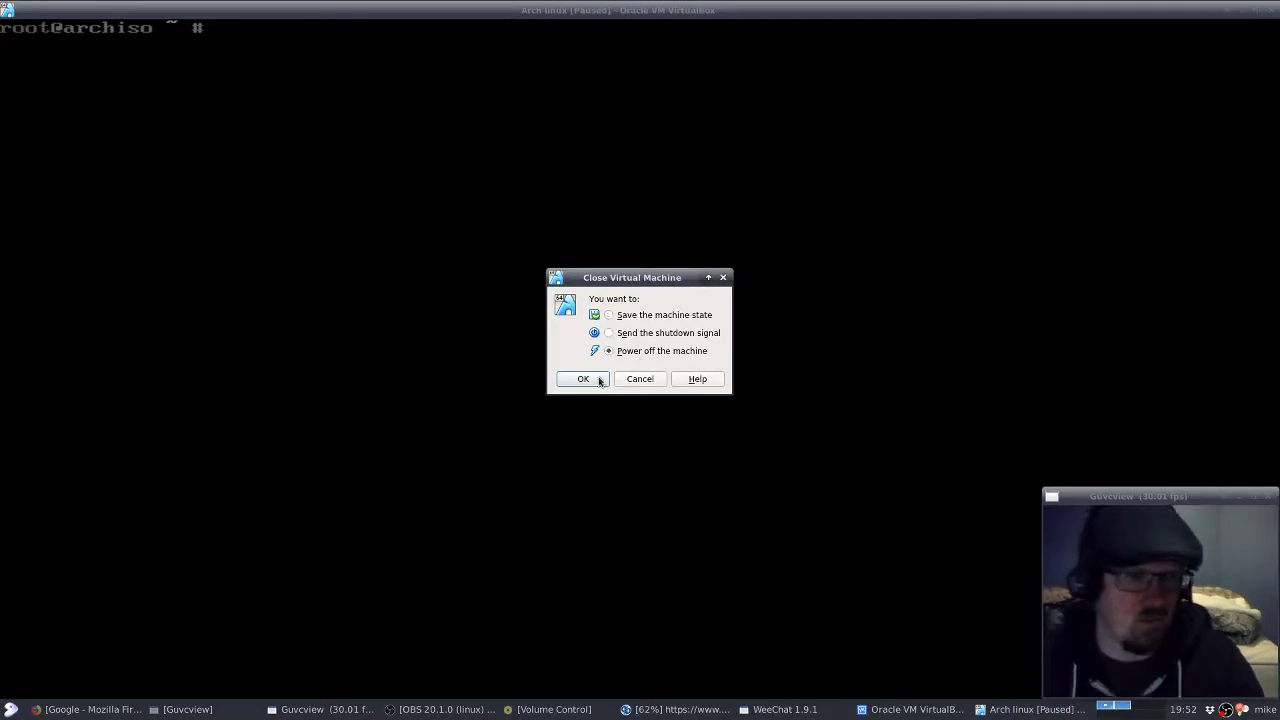
pyautogui.click(590, 379)
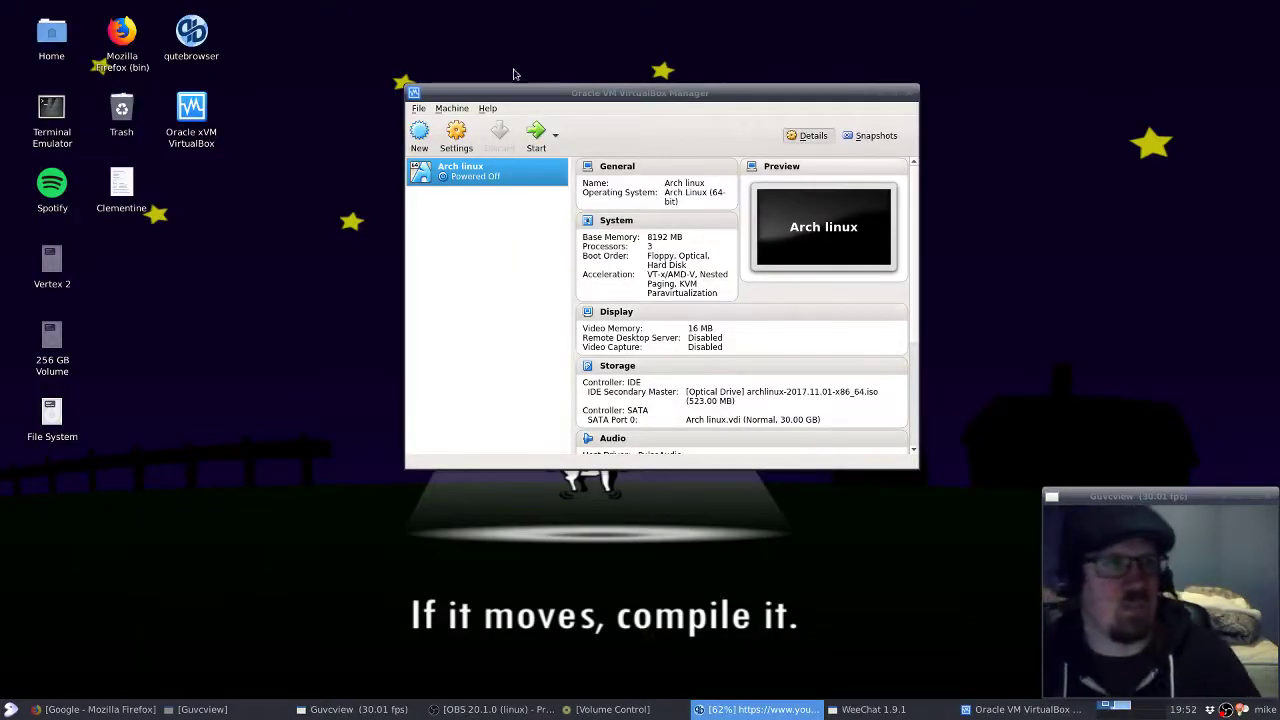
# Attach the Arch linux machine's network Adapter 1 to Bridged Adapter and save the settings
pyautogui.click(456, 136)
pyautogui.click(500, 244)
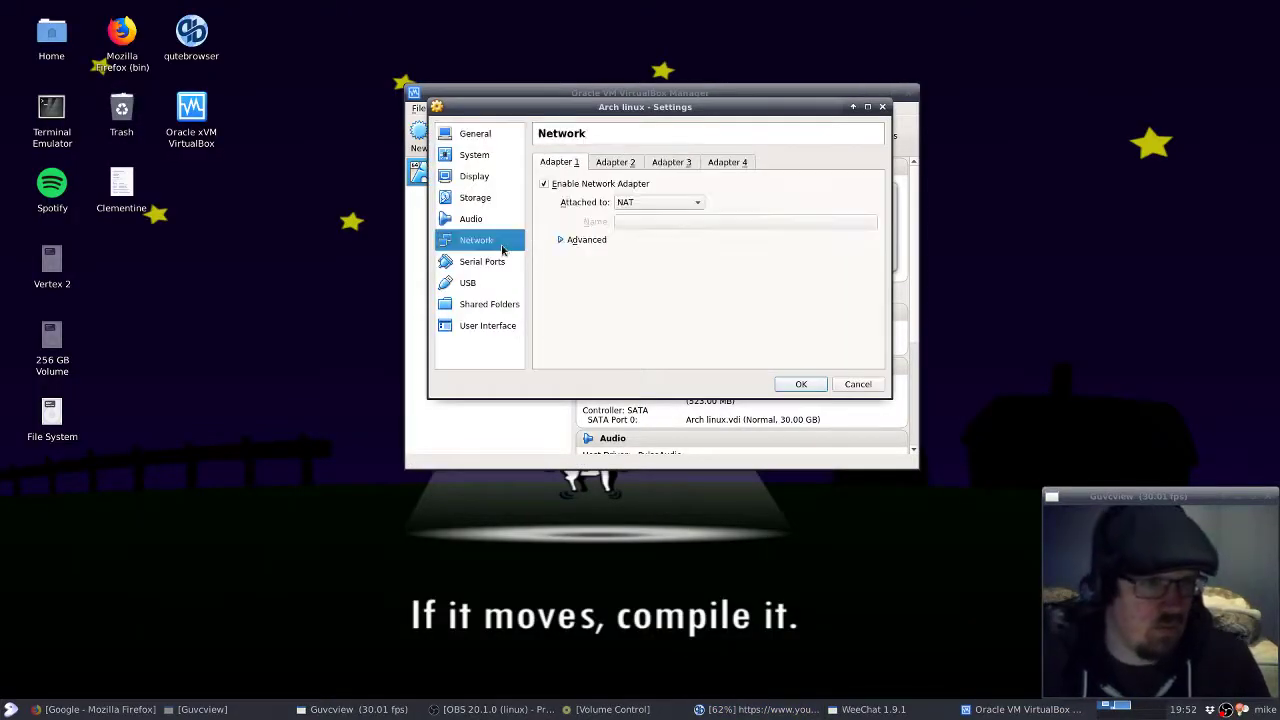
pyautogui.click(698, 203)
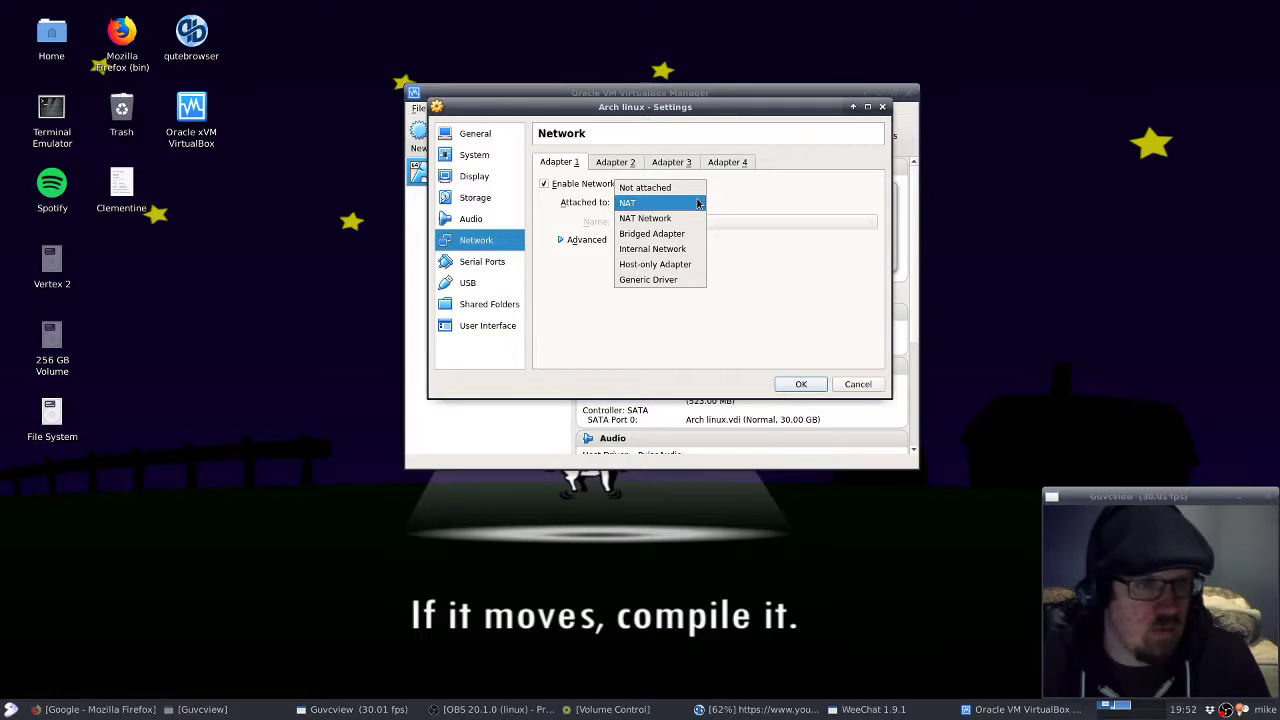
pyautogui.click(671, 162)
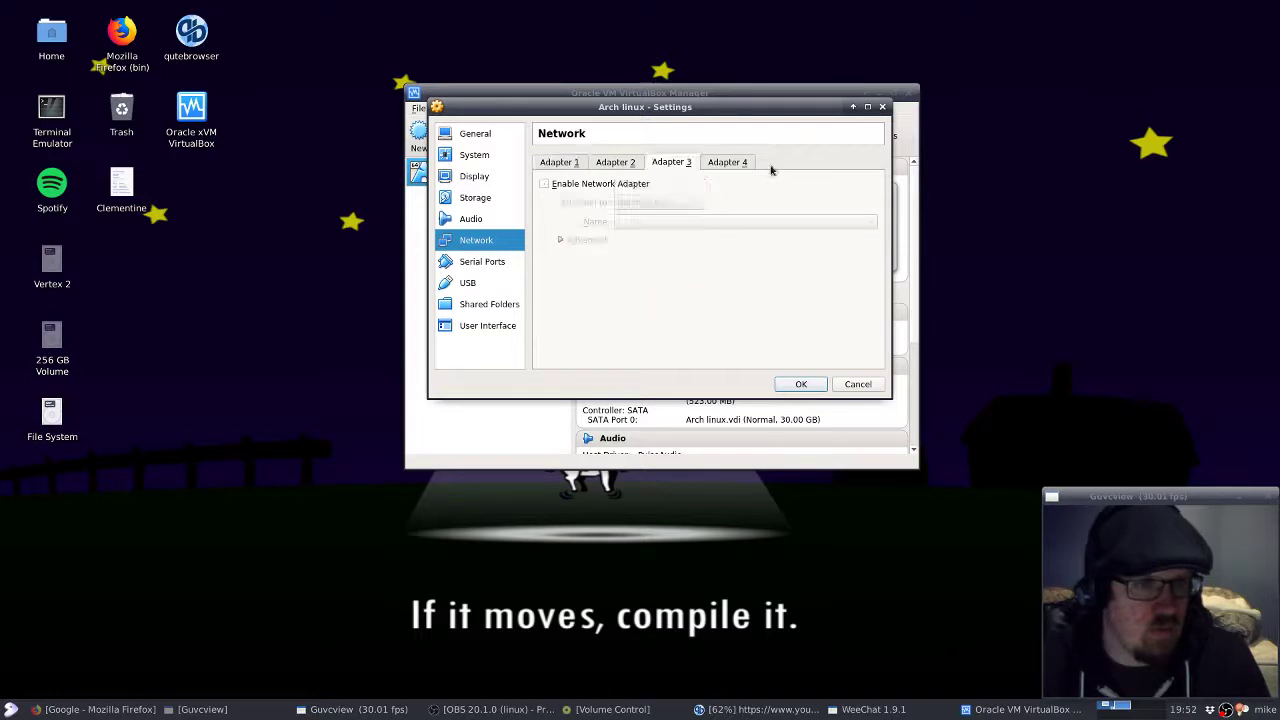
pyautogui.click(558, 162)
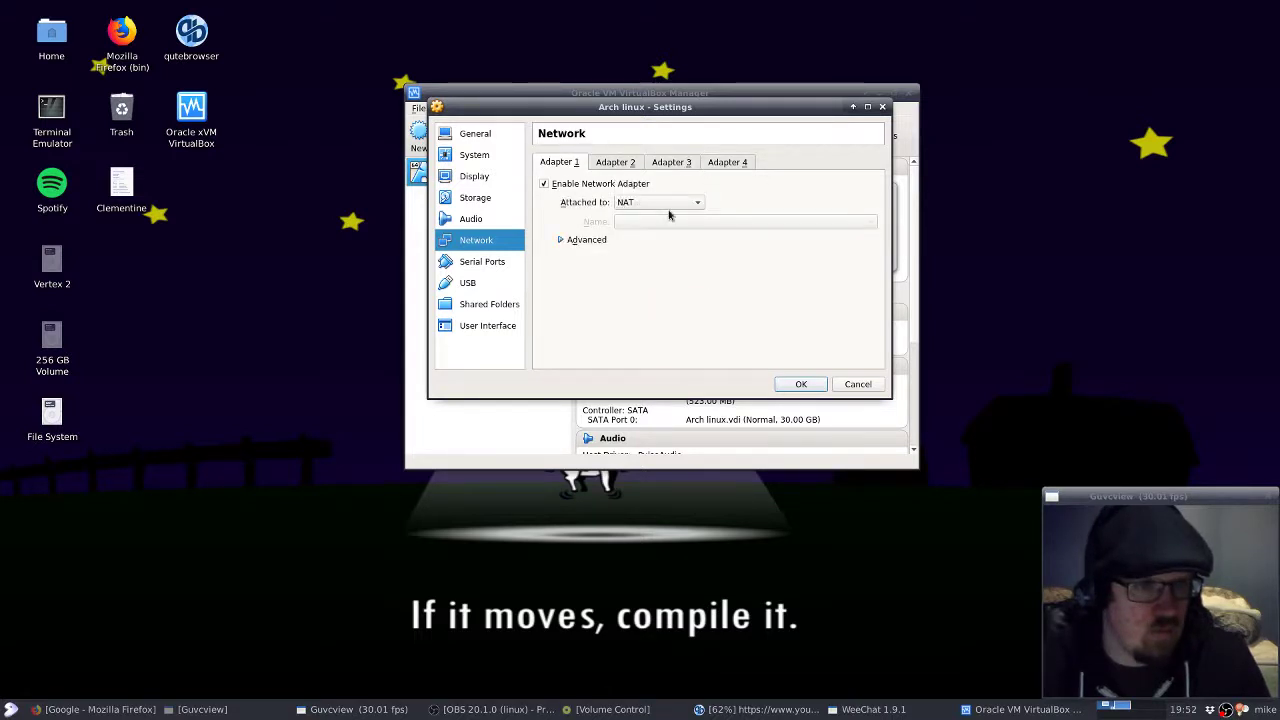
pyautogui.click(665, 203)
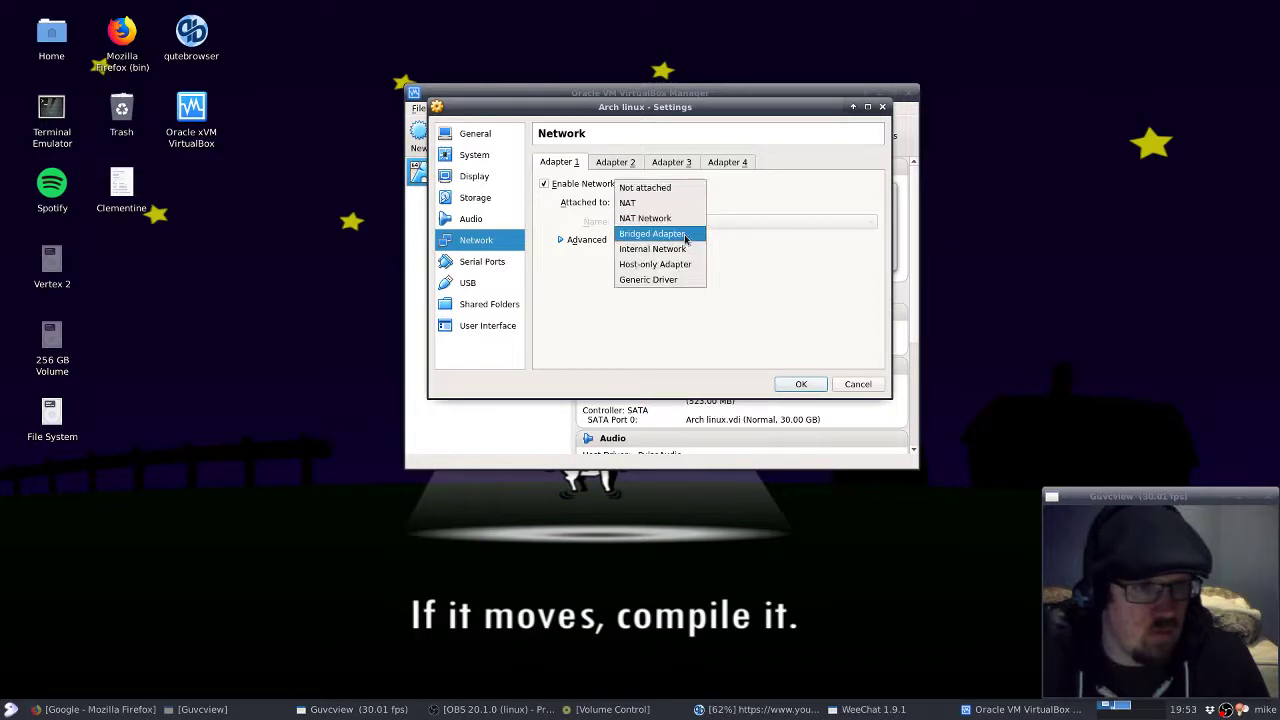
pyautogui.click(685, 236)
pyautogui.click(806, 384)
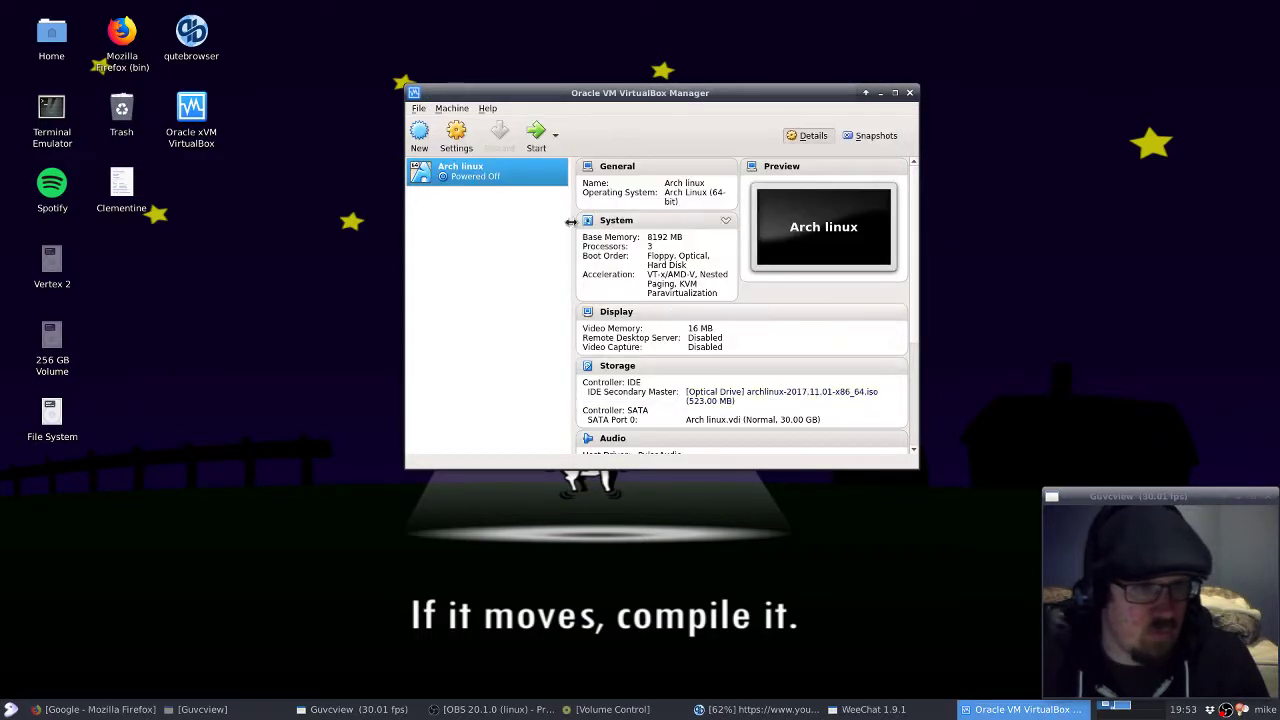
# Start the Arch linux machine in Scale mode, boot Arch Linux (x86_64) and dismiss the keyboard and mouse notices
pyautogui.click(536, 133)
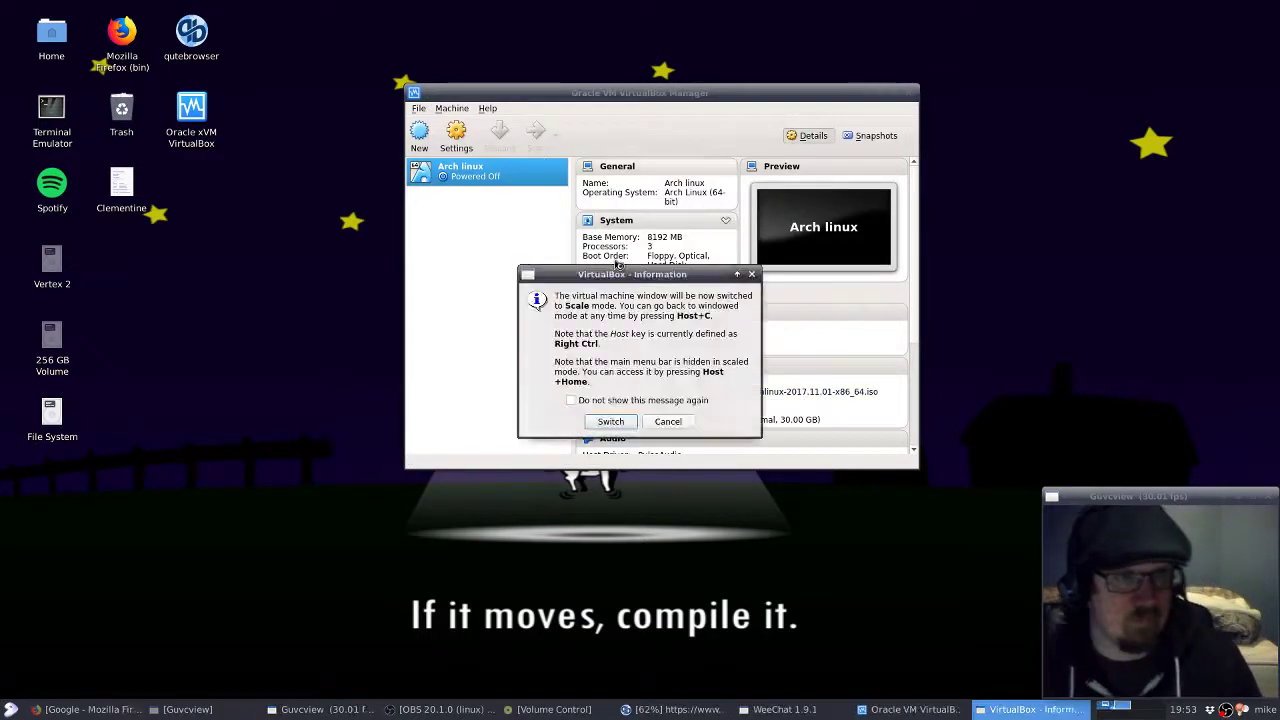
pyautogui.click(629, 425)
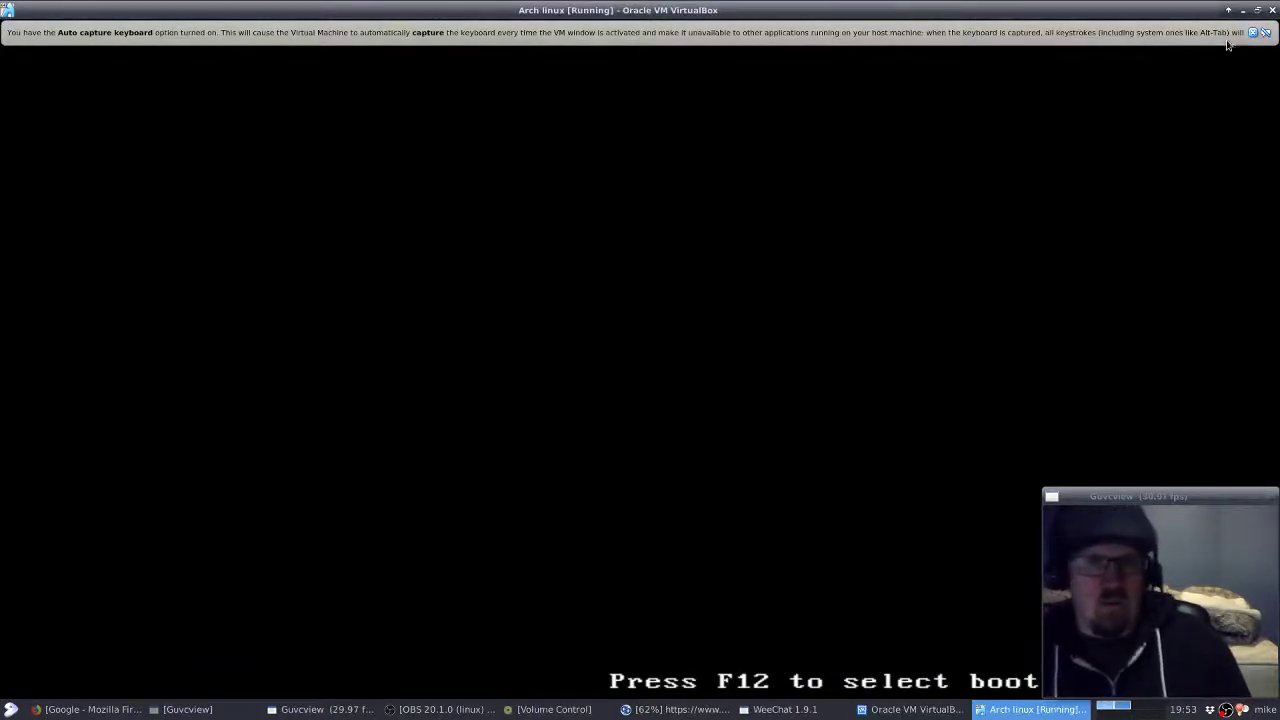
pyautogui.click(1252, 33)
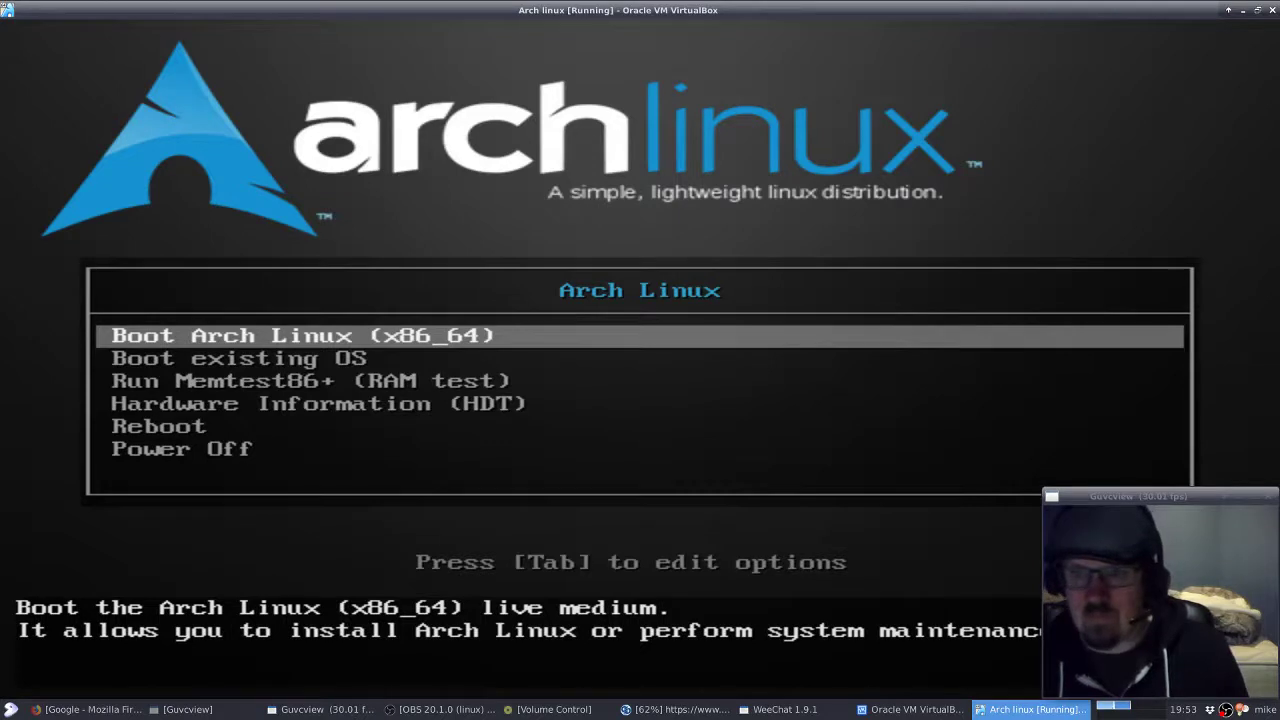
pyautogui.click(844, 204)
pyautogui.press('Return')
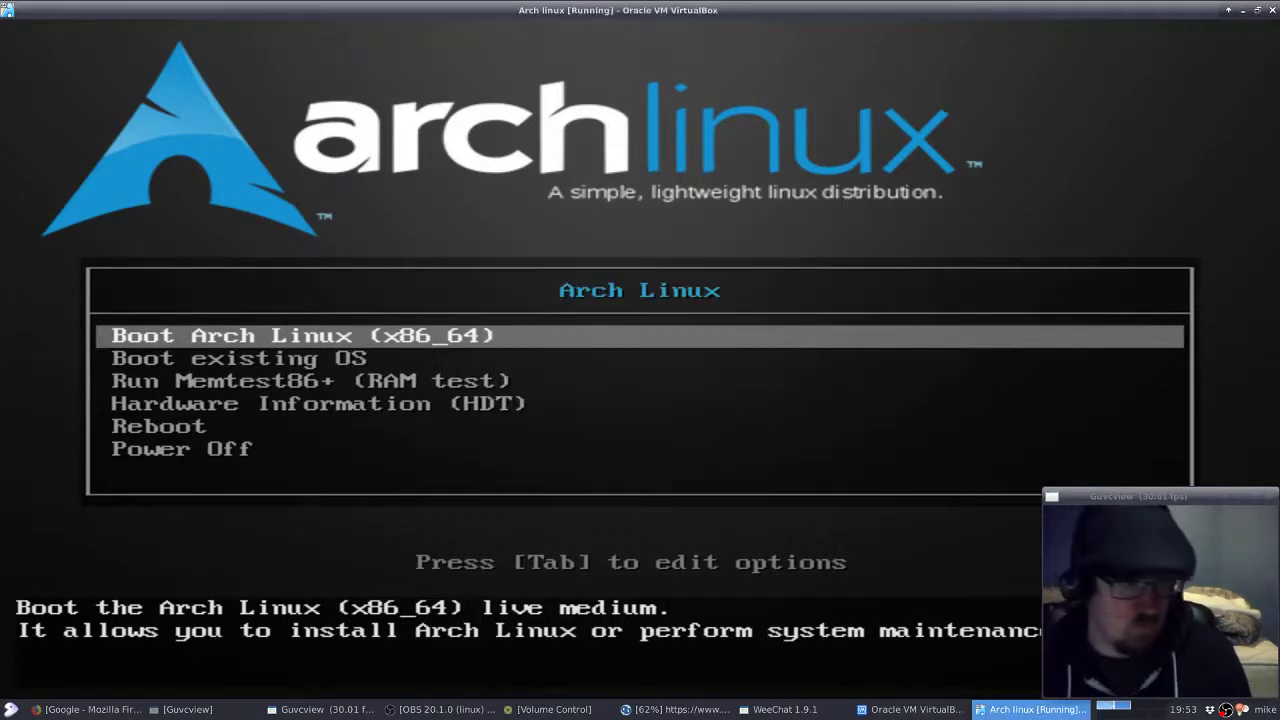
pyautogui.press('Return')
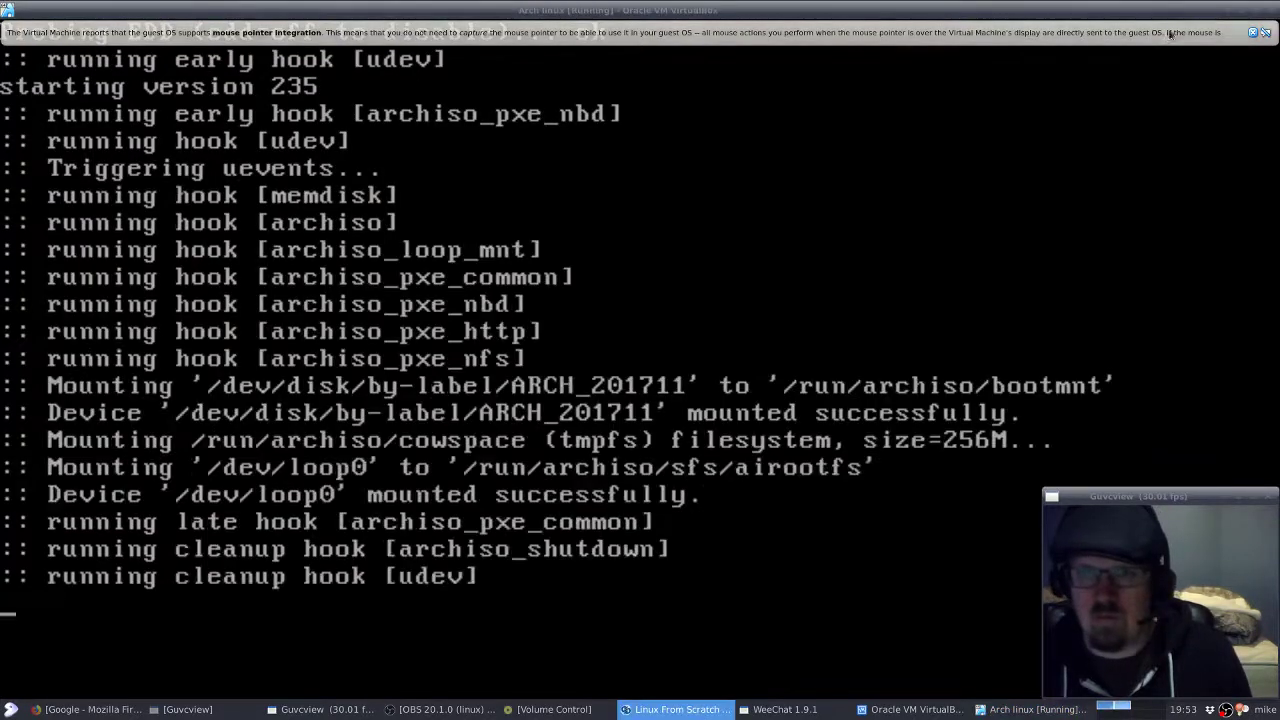
pyautogui.click(1254, 36)
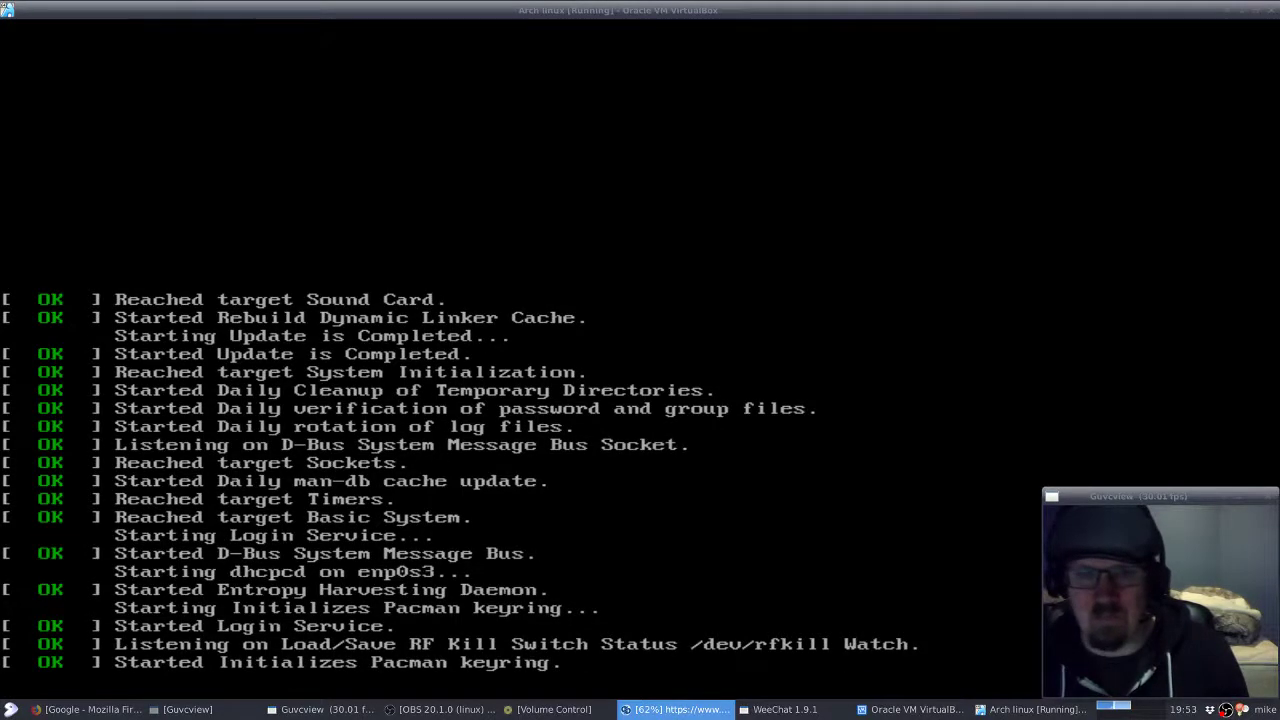
# Test the bridged network connection by pinging google.com from the root prompt, and interrupt the command
pyautogui.click(394, 5)
pyautogui.write('ping go')
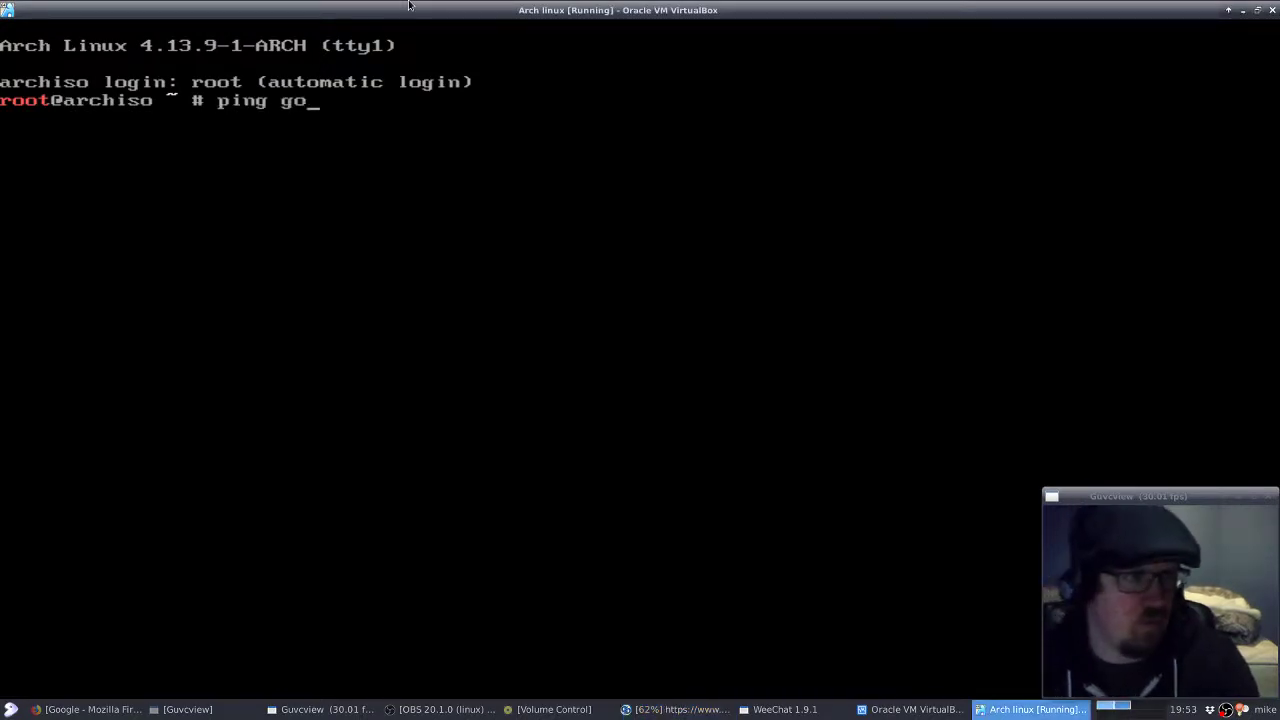
pyautogui.write('ogle.com')
pyautogui.press('Return')
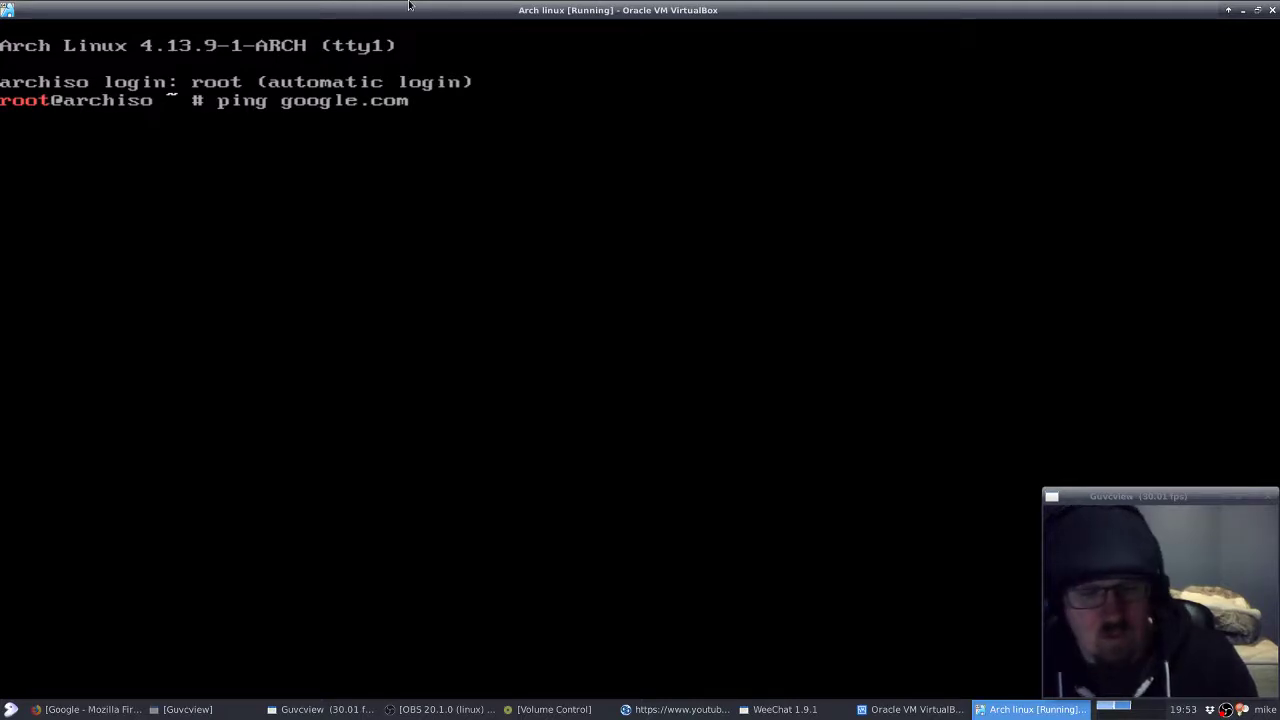
pyautogui.hotkey('ctrl', 'c')
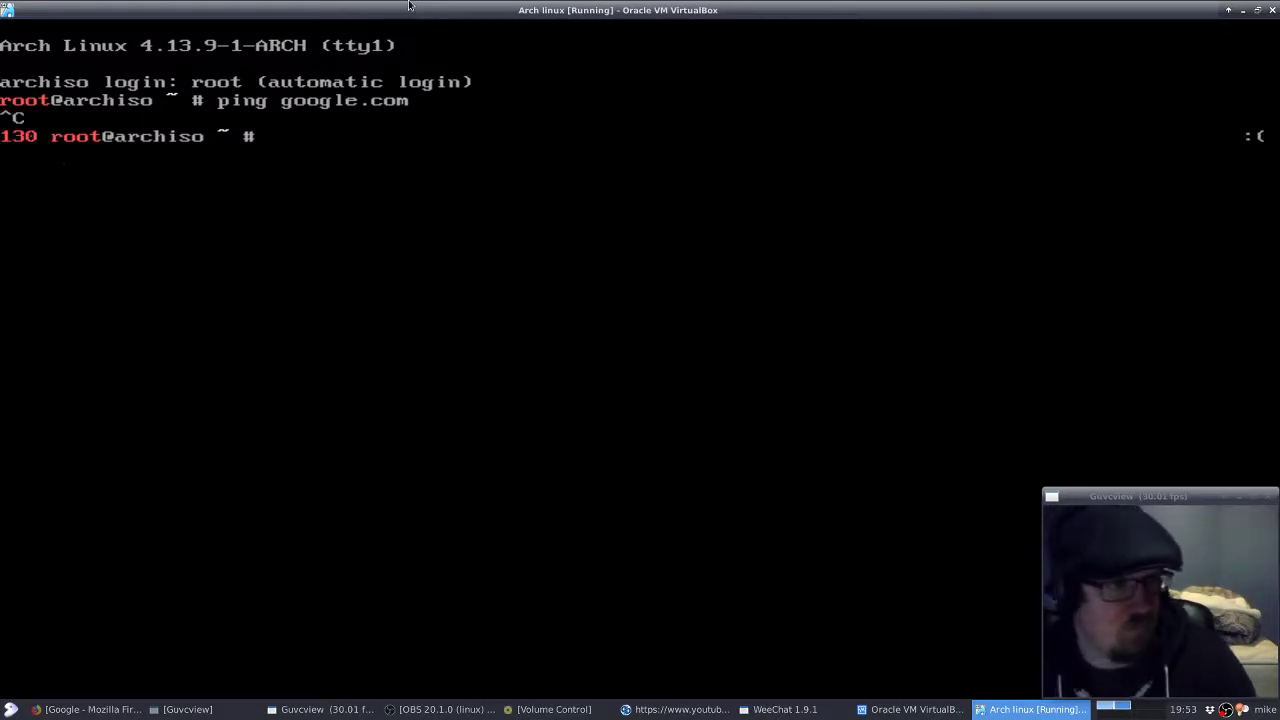
pyautogui.write('ping -ce')
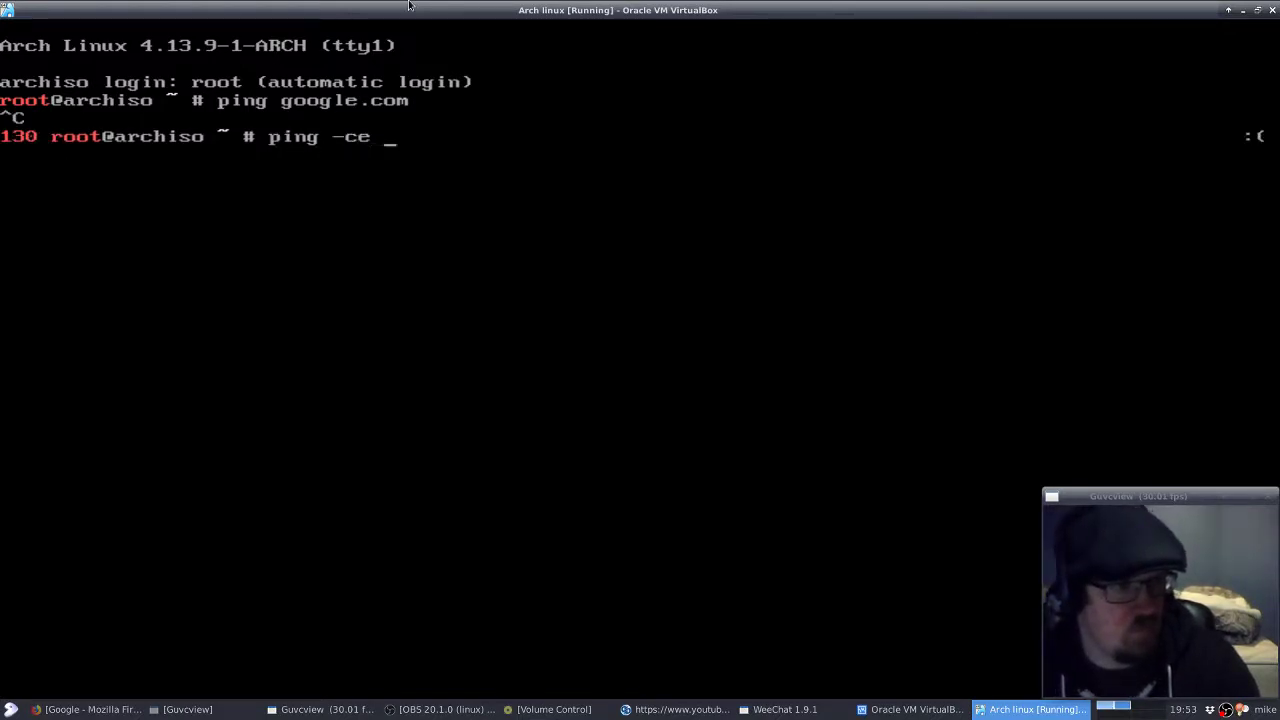
pyautogui.press('BackSpace')
pyautogui.press('BackSpace')
pyautogui.write('3')
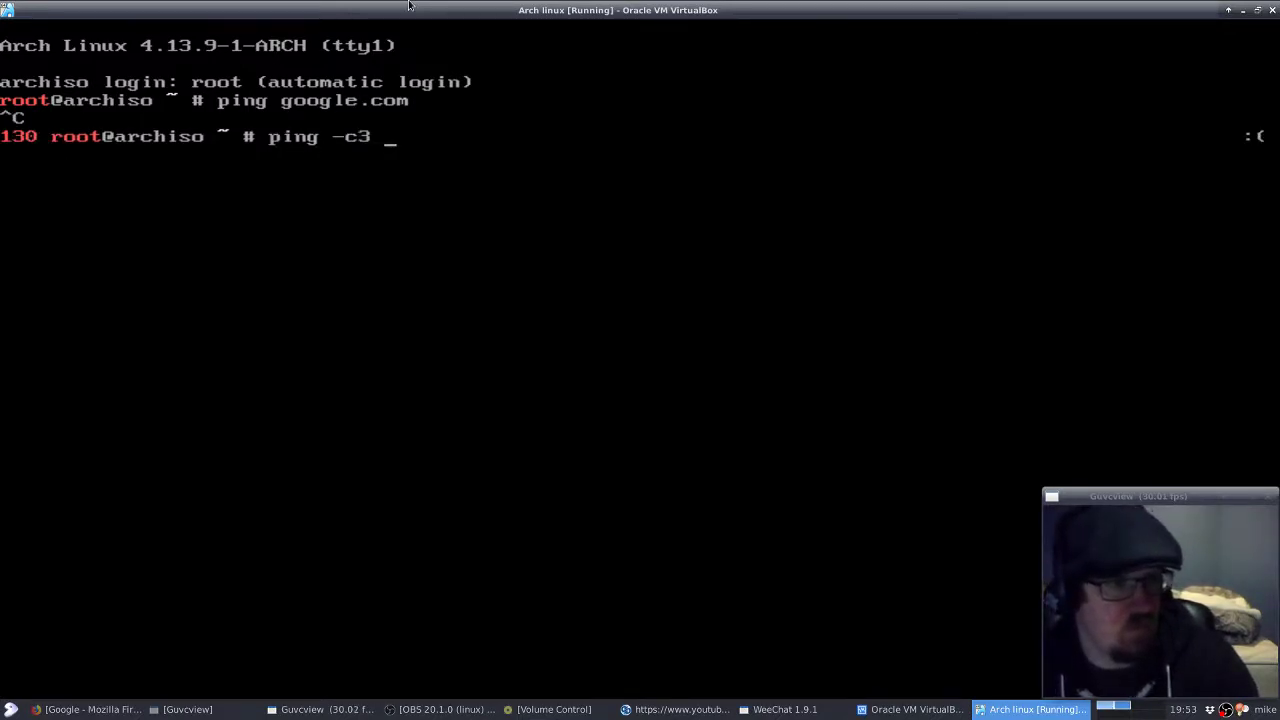
pyautogui.write(' www.gentoo')
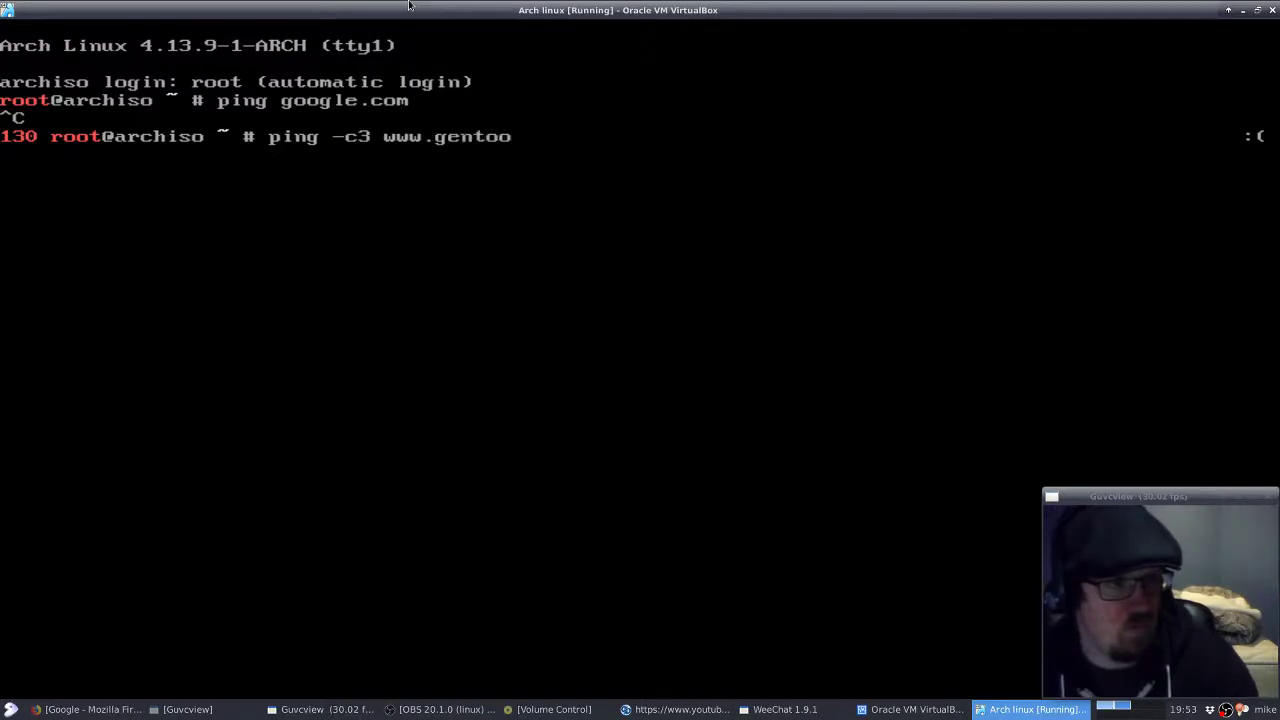
pyautogui.write('.org')
pyautogui.press('Return')
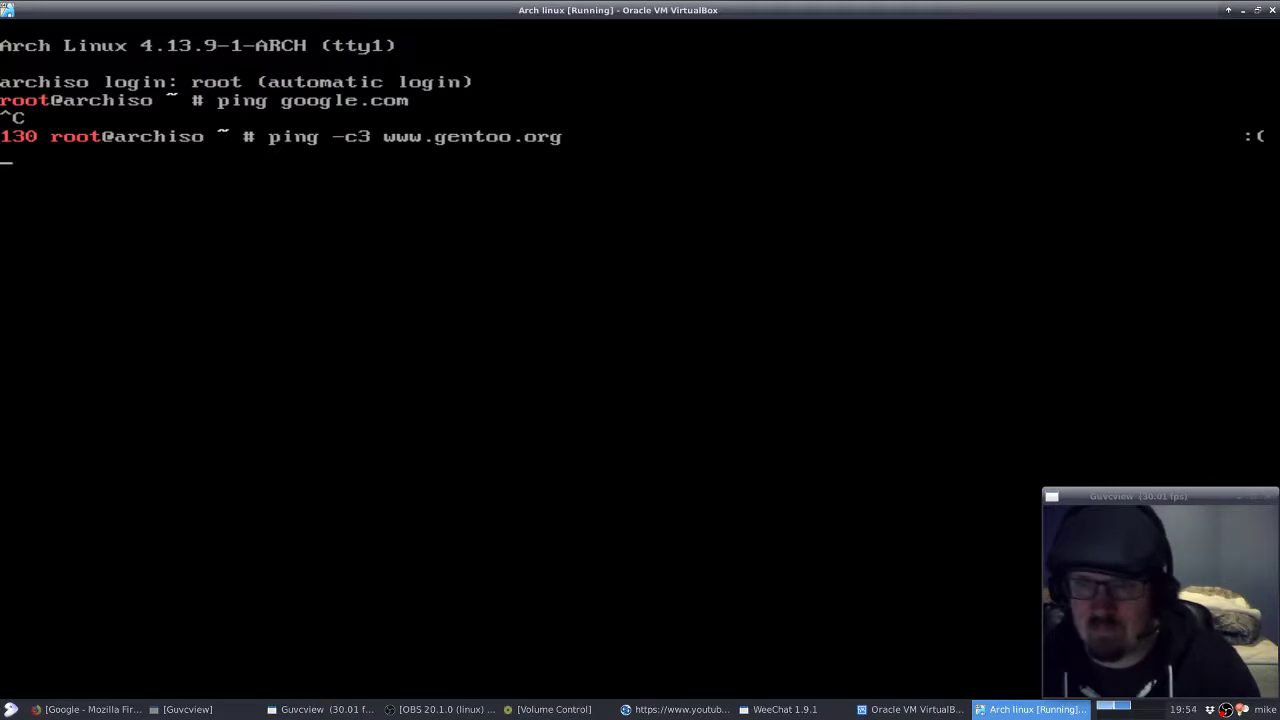
pyautogui.hotkey('alt', 'Tab')
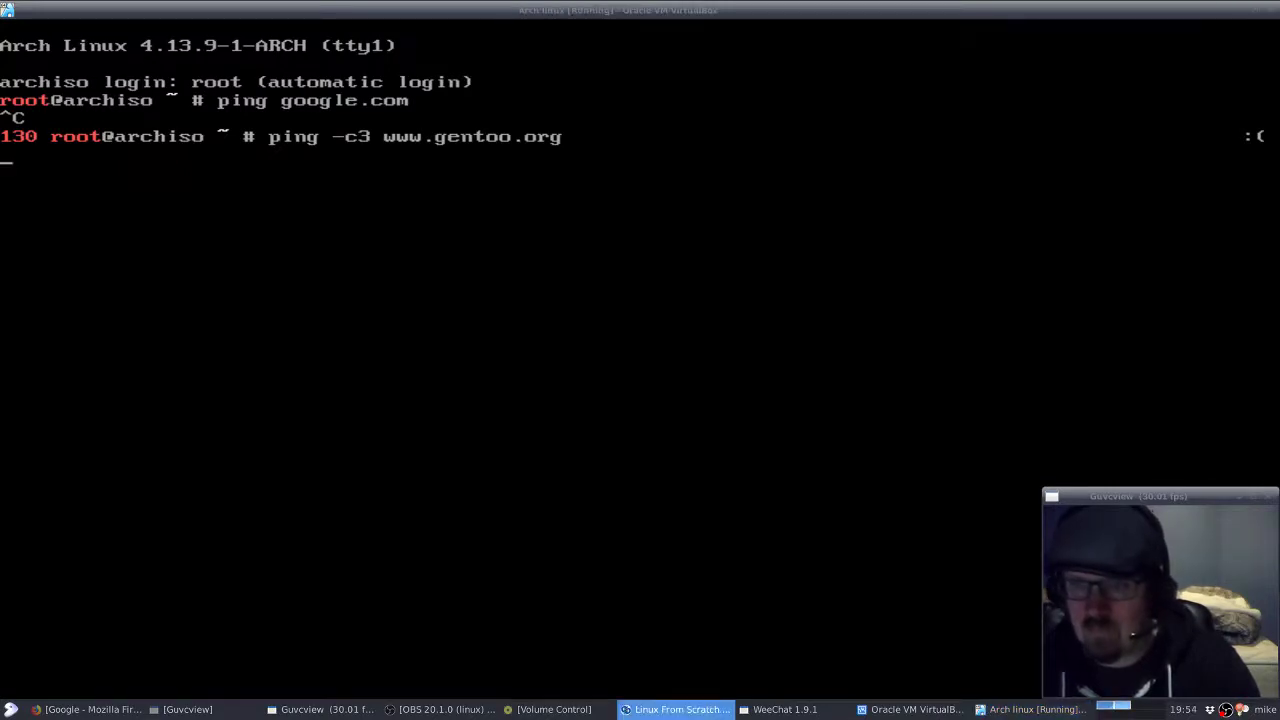